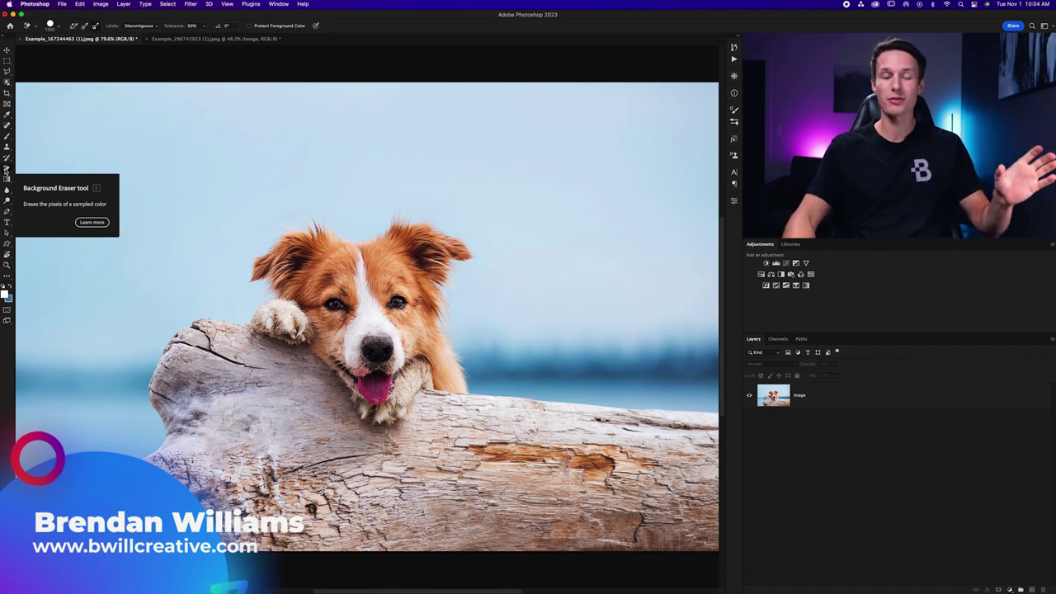
- Switch from the eraser tool group to the Background Eraser Tool
{"action": "right_click", "coordinate": [6, 168]}
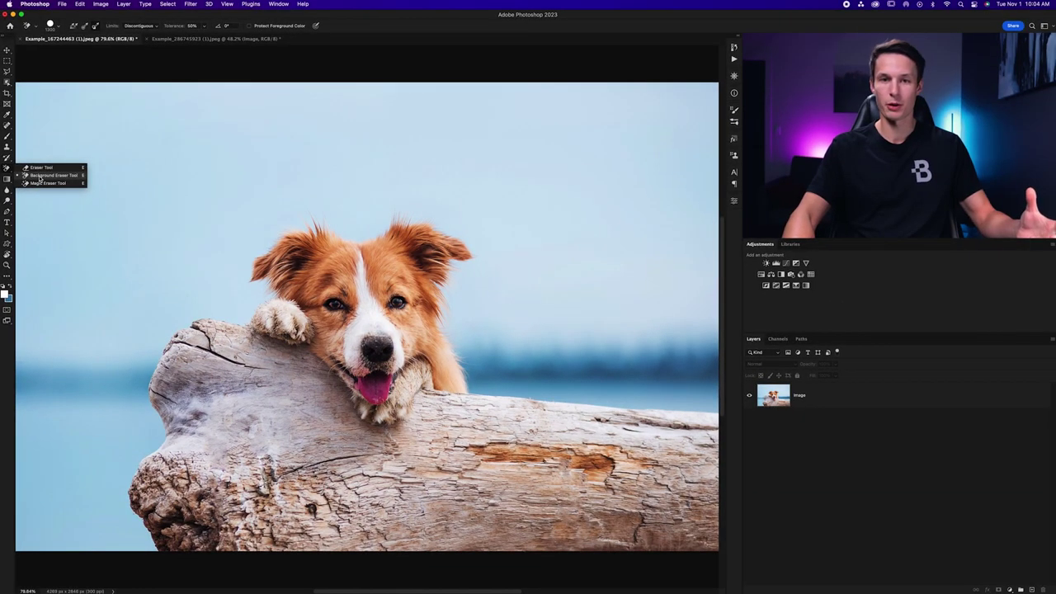
{"action": "left_click", "coordinate": [85, 179]}
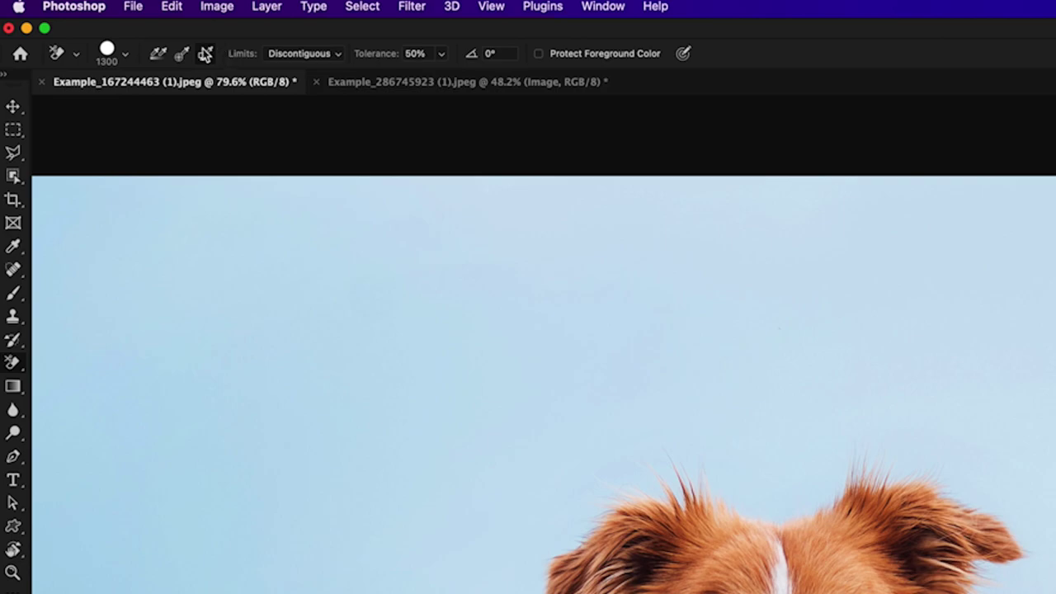
- Set Background Swatch sampling, test-erase a strip down the Image layer's left side, then undo it
{"action": "left_click", "coordinate": [203, 54]}
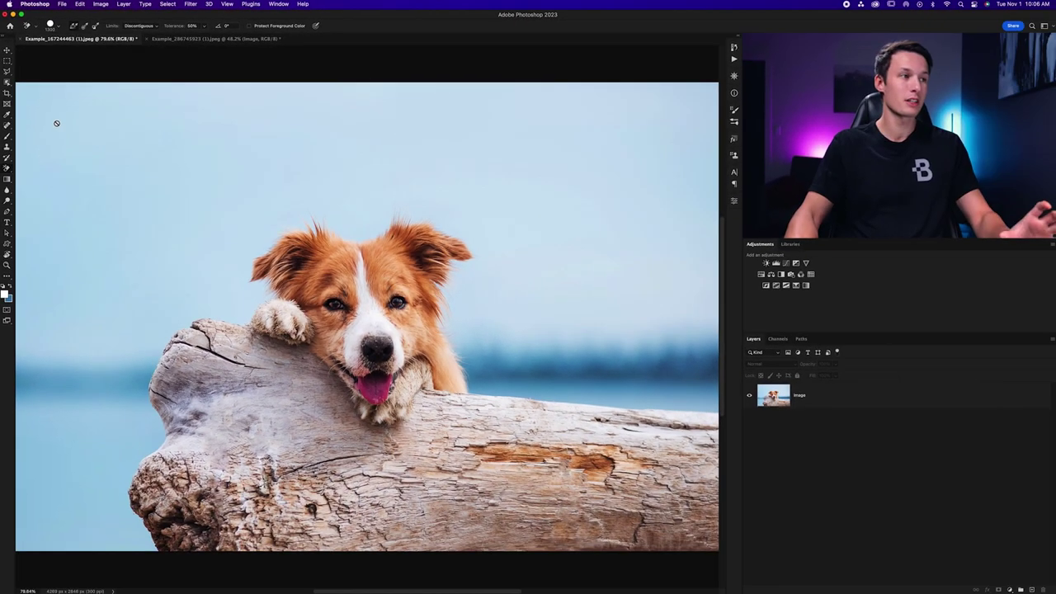
{"action": "left_click", "coordinate": [858, 401]}
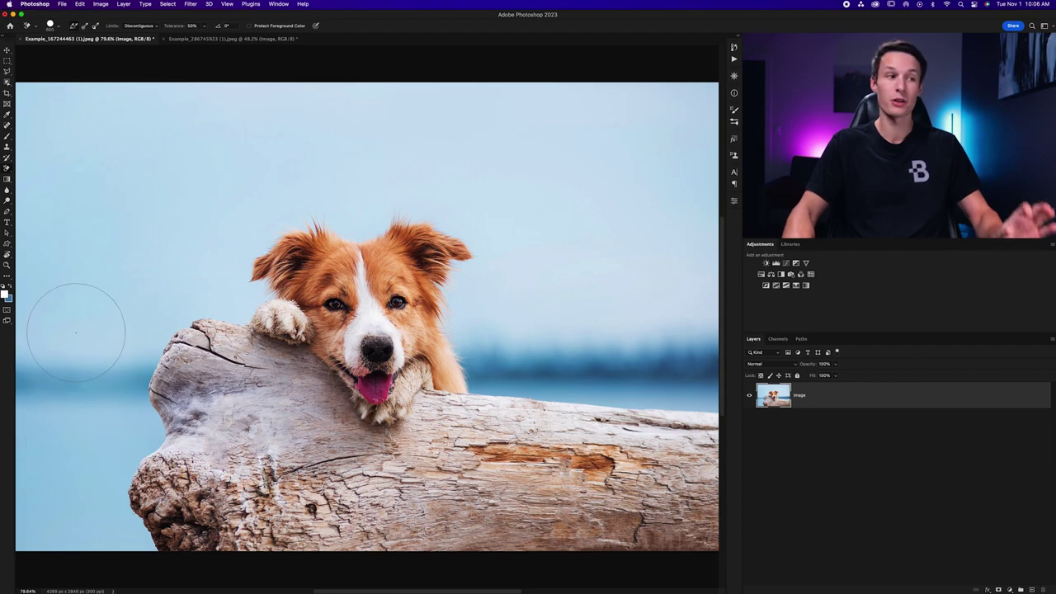
{"action": "left_click_drag", "start_coordinate": [98, 226], "coordinate": [73, 499]}
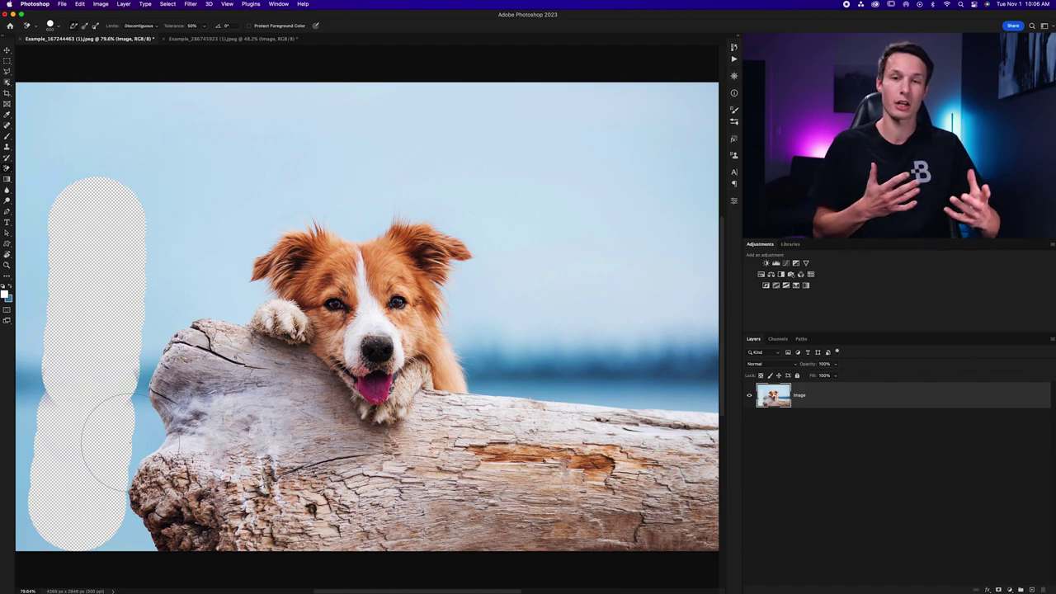
{"action": "key", "text": "super+z"}
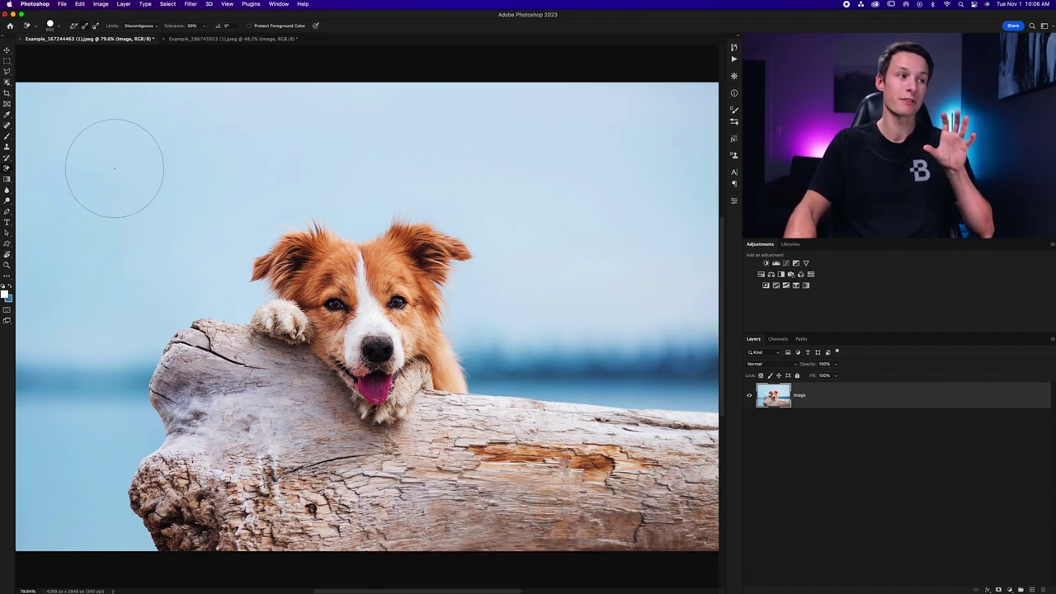
- Erase a tall vertical strip of sky and water down the photo's left side
{"action": "scroll", "coordinate": [115, 168], "scroll_direction": "down", "scroll_amount": 1}
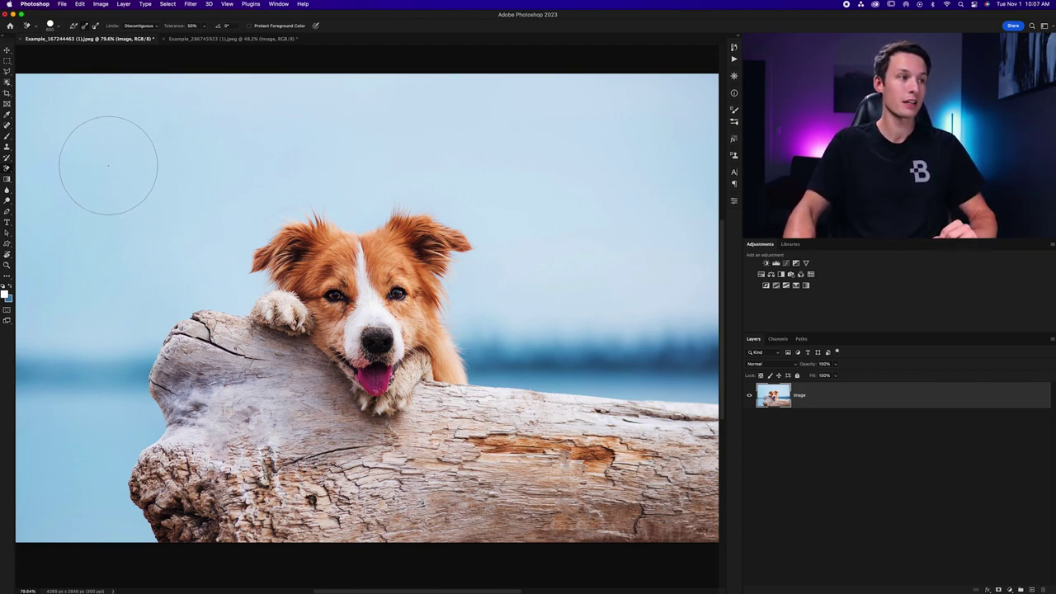
{"action": "left_click", "coordinate": [99, 164]}
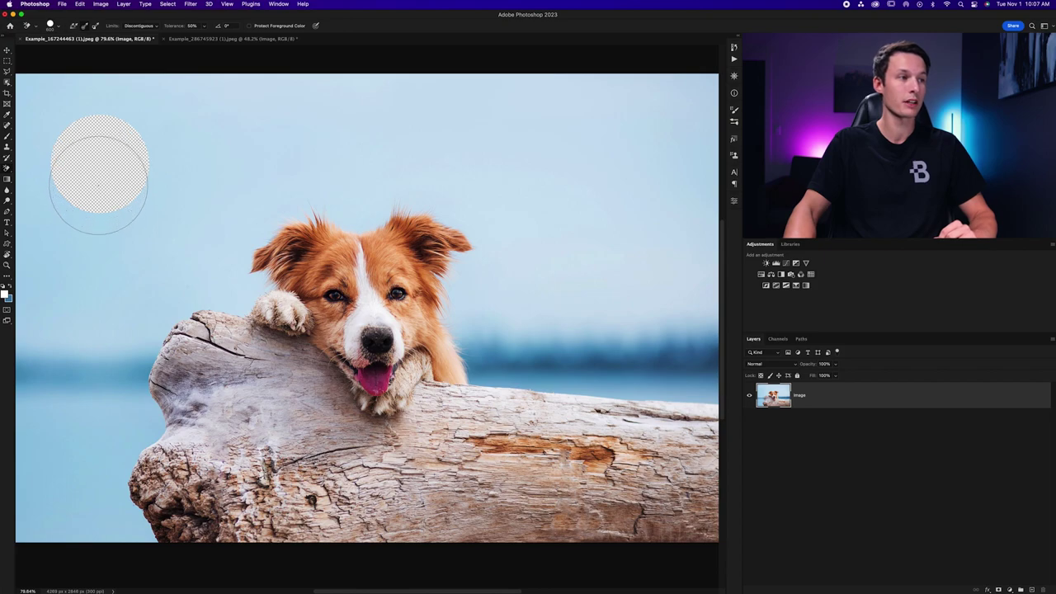
{"action": "left_click_drag", "start_coordinate": [99, 185], "coordinate": [76, 493]}
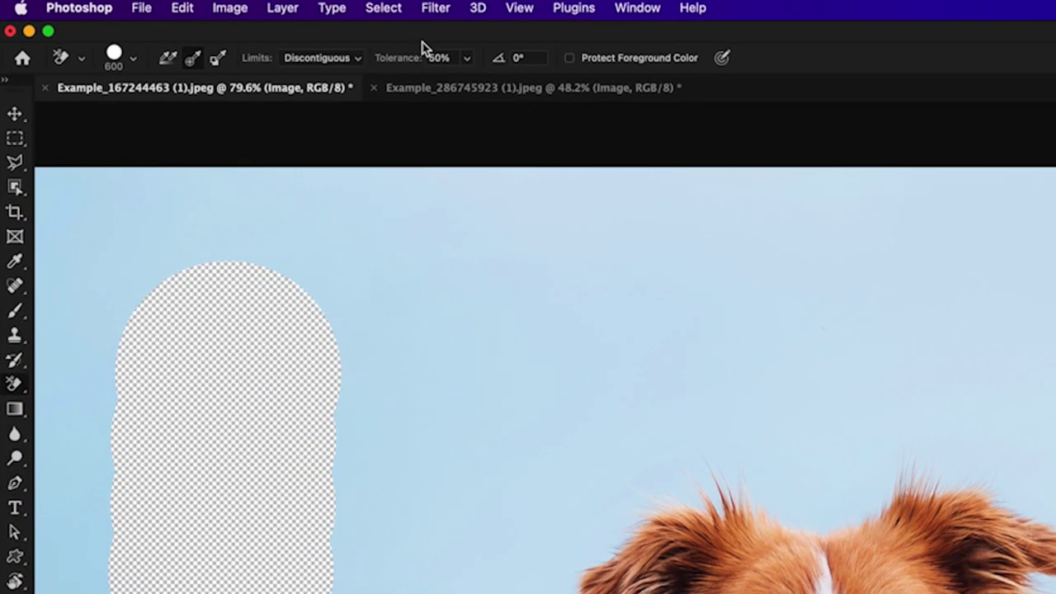
- Undo the strip, set eraser tolerance to 6, and re-erase a tall strip of left sky
{"action": "key", "text": "super+z"}
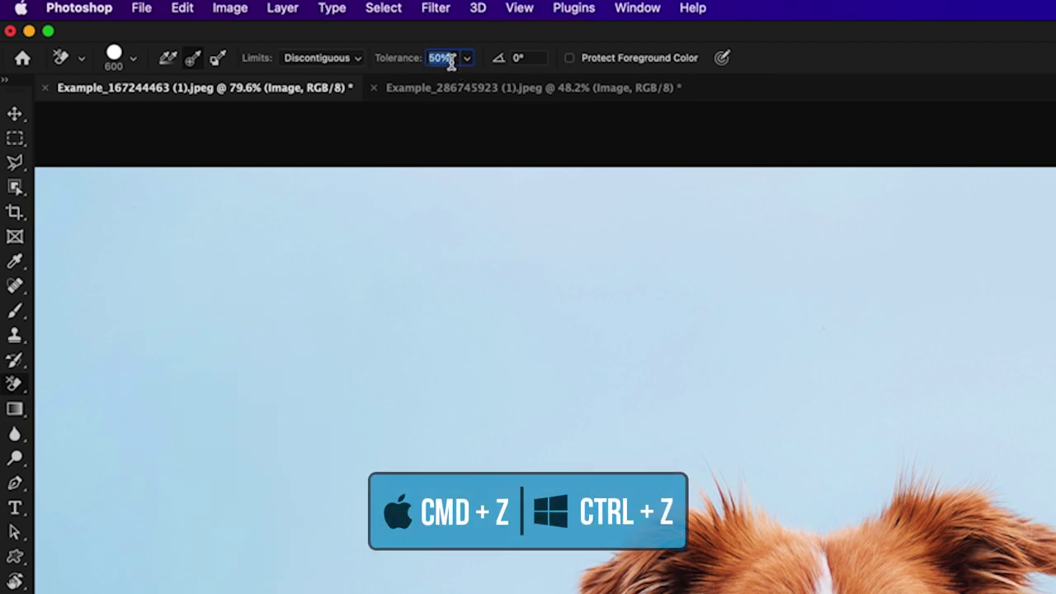
{"action": "type", "text": "6"}
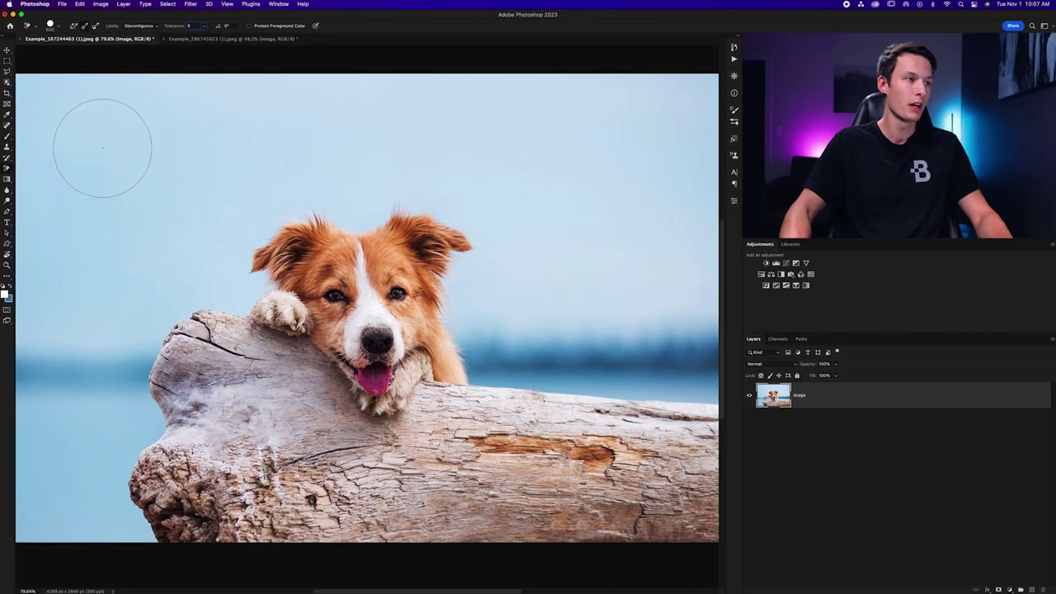
{"action": "left_click", "coordinate": [233, 337]}
{"action": "left_click_drag", "start_coordinate": [103, 149], "coordinate": [79, 438]}
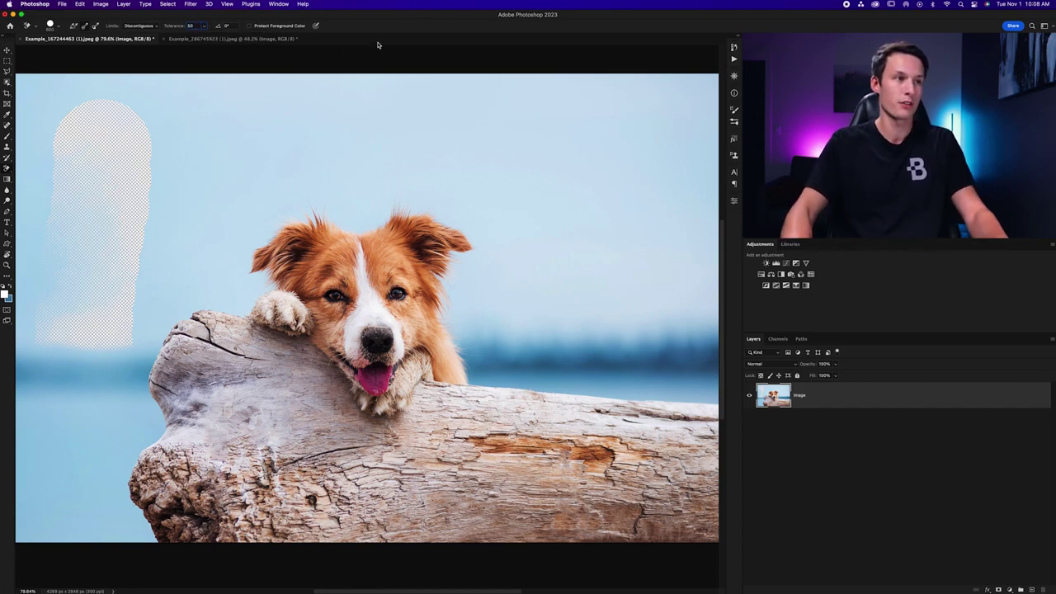
- Undo, then sample the water's blue with Background Swatch sampling and swap colours
{"action": "key", "text": "super+z"}
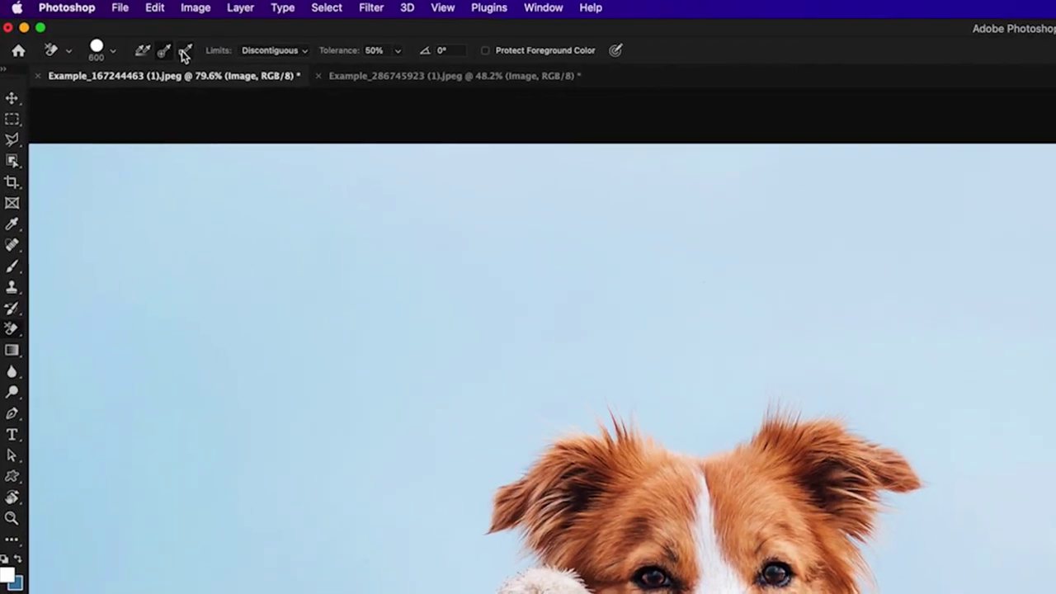
{"action": "left_click", "coordinate": [185, 52]}
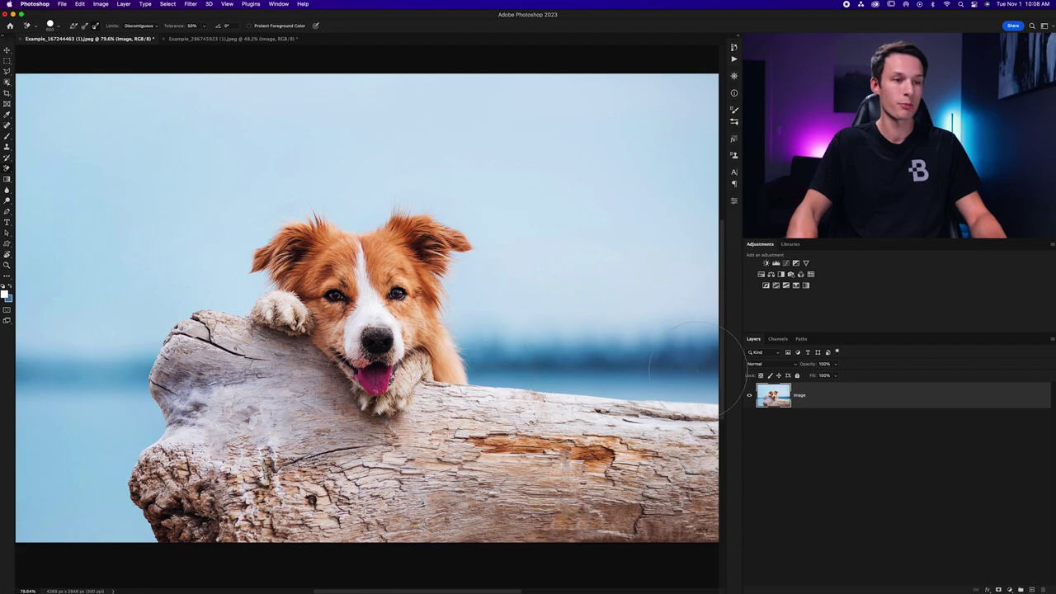
{"action": "left_click", "coordinate": [550, 363], "text": "alt"}
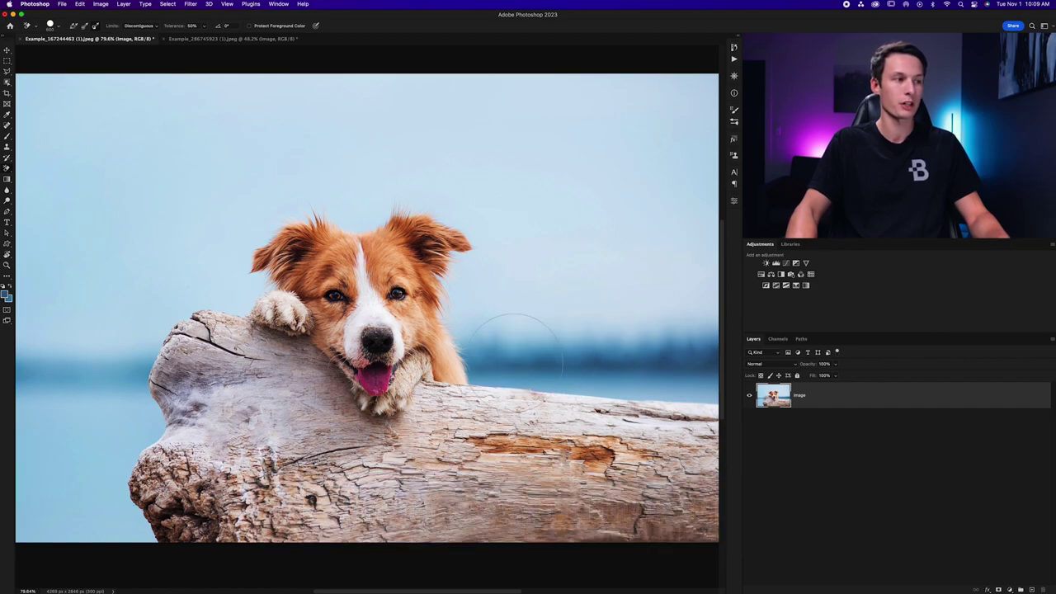
{"action": "key", "text": "x"}
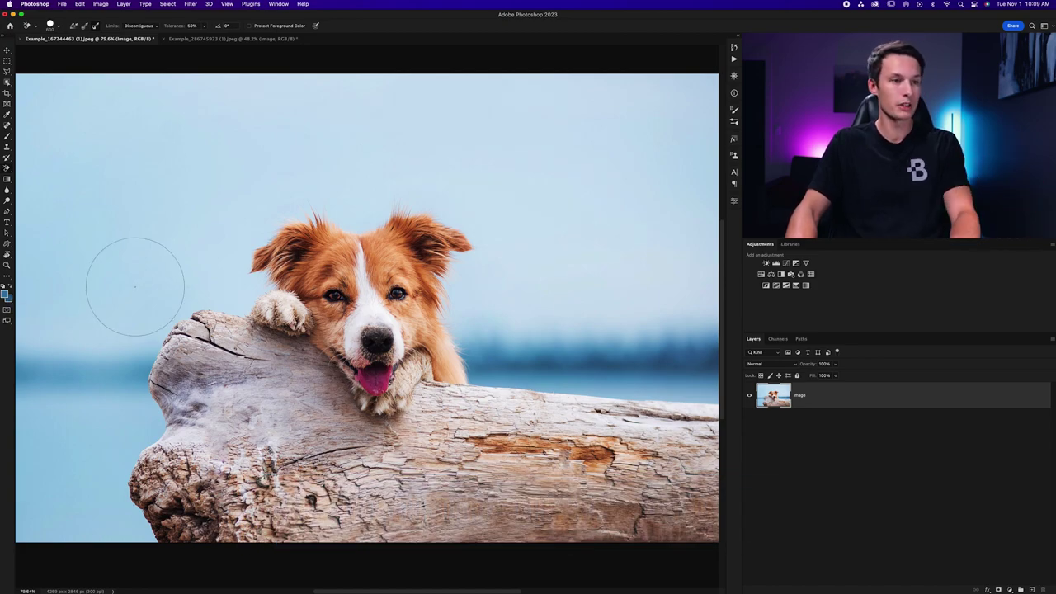
- Erase a strip of sea right of the dog, then undo it
{"action": "scroll", "coordinate": [134, 283], "scroll_direction": "down", "scroll_amount": 1}
{"action": "mouse_move", "coordinate": [518, 348]}
{"action": "left_mouse_down"}
{"action": "mouse_move", "coordinate": [699, 348]}
{"action": "mouse_move", "coordinate": [477, 328]}
{"action": "left_mouse_up"}
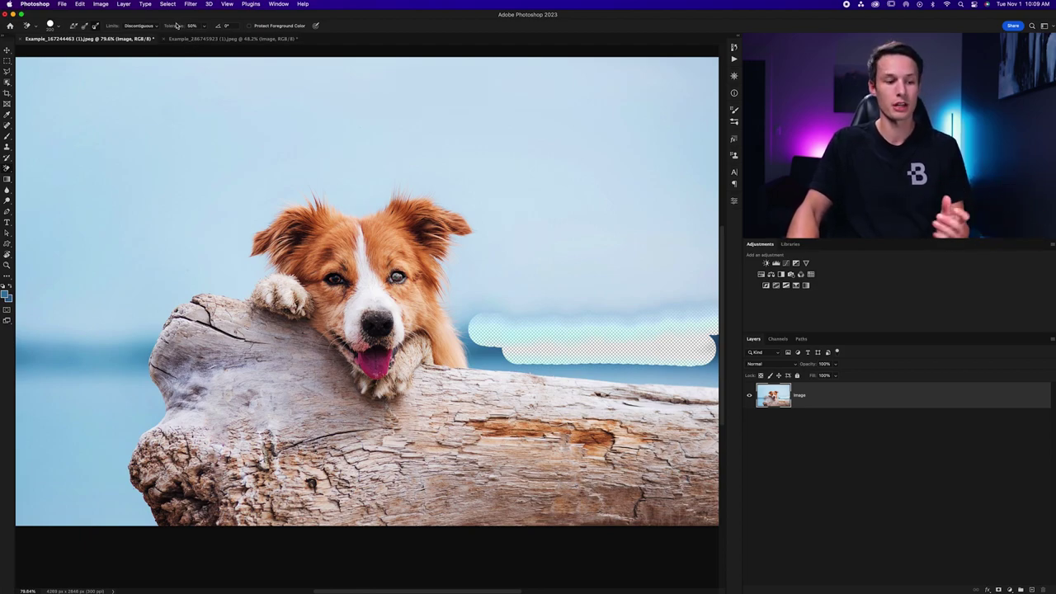
{"action": "key", "text": "super+z"}
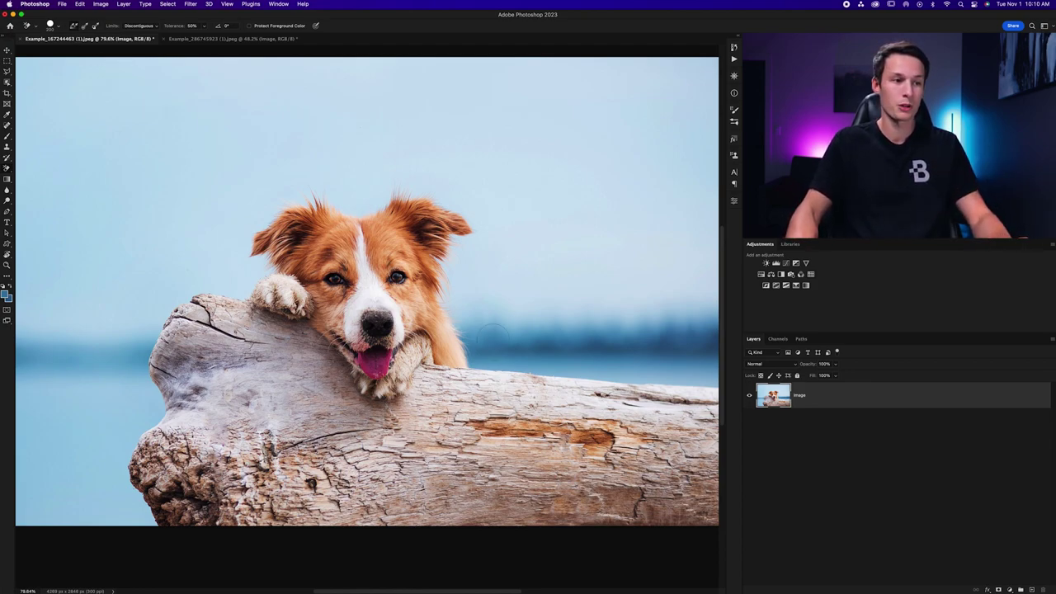
- Try erasing along the log top, then undo the stroke that ate into the log
{"action": "mouse_move", "coordinate": [492, 339]}
{"action": "left_mouse_down"}
{"action": "mouse_move", "coordinate": [507, 351]}
{"action": "mouse_move", "coordinate": [699, 379]}
{"action": "mouse_move", "coordinate": [672, 384]}
{"action": "left_mouse_up"}
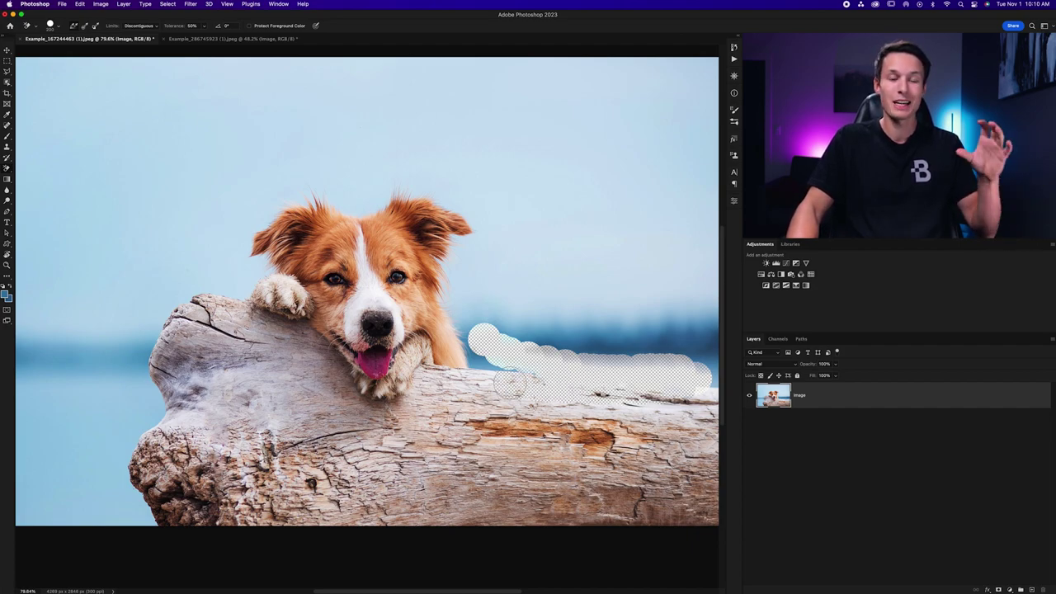
{"action": "mouse_move", "coordinate": [511, 394]}
{"action": "left_mouse_down"}
{"action": "mouse_move", "coordinate": [700, 414]}
{"action": "mouse_move", "coordinate": [552, 408]}
{"action": "left_mouse_up"}
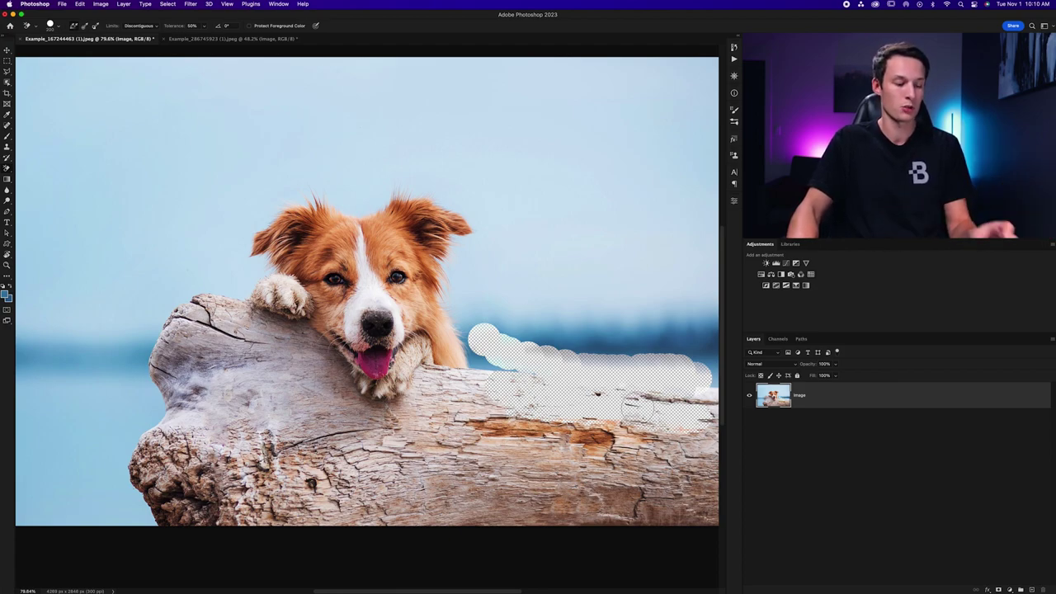
{"action": "key", "text": "super+z"}
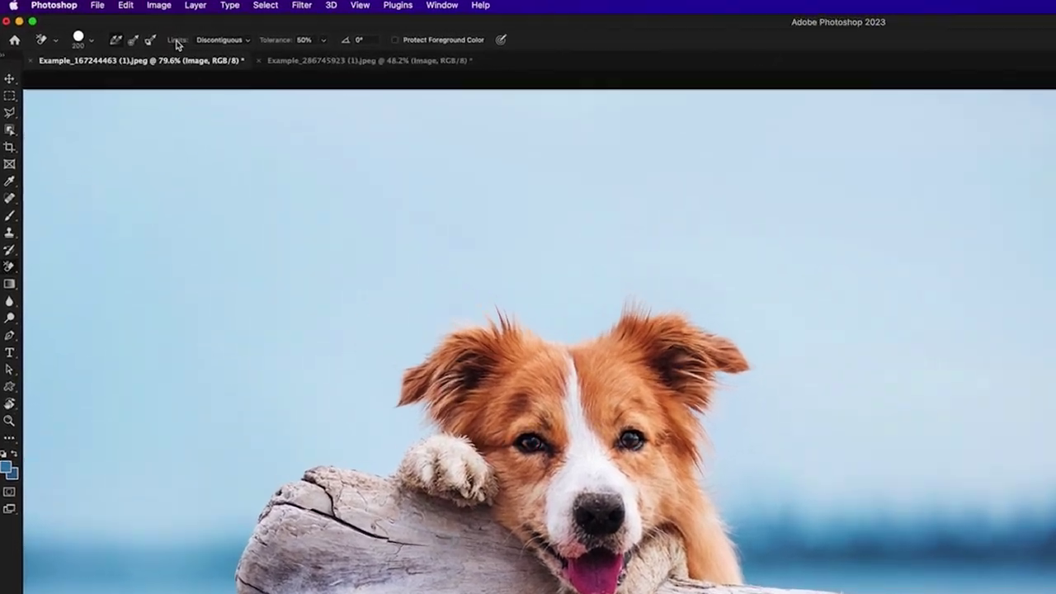
- Set the eraser Limits to Find Edges and erase the sky and sea right of the dog
{"action": "left_click", "coordinate": [138, 26]}
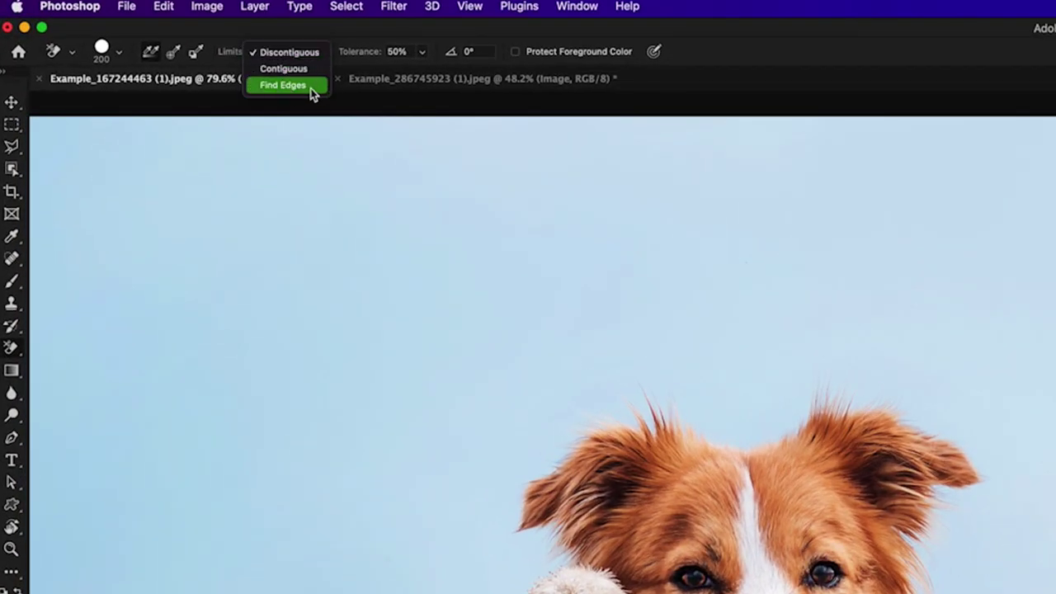
{"action": "left_click", "coordinate": [312, 92]}
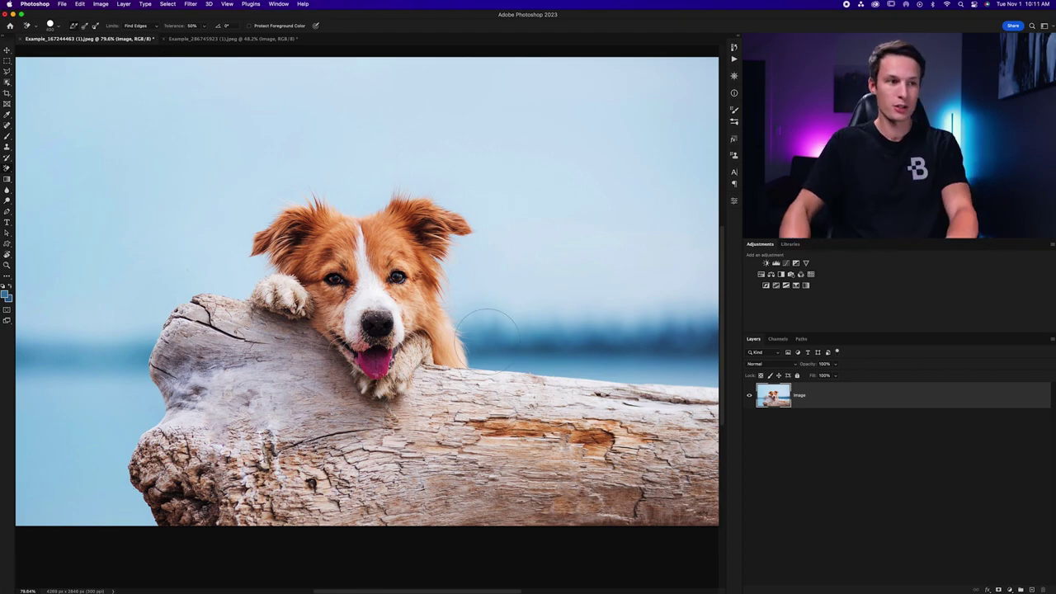
{"action": "mouse_move", "coordinate": [490, 342]}
{"action": "left_mouse_down"}
{"action": "mouse_move", "coordinate": [708, 363]}
{"action": "mouse_move", "coordinate": [481, 353]}
{"action": "mouse_move", "coordinate": [468, 333]}
{"action": "mouse_move", "coordinate": [465, 343]}
{"action": "mouse_move", "coordinate": [474, 316]}
{"action": "mouse_move", "coordinate": [595, 356]}
{"action": "mouse_move", "coordinate": [560, 327]}
{"action": "mouse_move", "coordinate": [696, 342]}
{"action": "mouse_move", "coordinate": [582, 331]}
{"action": "mouse_move", "coordinate": [543, 294]}
{"action": "mouse_move", "coordinate": [575, 311]}
{"action": "mouse_move", "coordinate": [513, 308]}
{"action": "mouse_move", "coordinate": [602, 330]}
{"action": "mouse_move", "coordinate": [619, 369]}
{"action": "mouse_move", "coordinate": [596, 369]}
{"action": "mouse_move", "coordinate": [645, 379]}
{"action": "mouse_move", "coordinate": [513, 363]}
{"action": "mouse_move", "coordinate": [682, 376]}
{"action": "mouse_move", "coordinate": [628, 375]}
{"action": "mouse_move", "coordinate": [669, 355]}
{"action": "mouse_move", "coordinate": [579, 278]}
{"action": "mouse_move", "coordinate": [684, 305]}
{"action": "mouse_move", "coordinate": [692, 345]}
{"action": "mouse_move", "coordinate": [714, 305]}
{"action": "mouse_move", "coordinate": [712, 347]}
{"action": "mouse_move", "coordinate": [710, 261]}
{"action": "mouse_move", "coordinate": [662, 305]}
{"action": "mouse_move", "coordinate": [624, 278]}
{"action": "mouse_move", "coordinate": [563, 338]}
{"action": "left_mouse_up"}
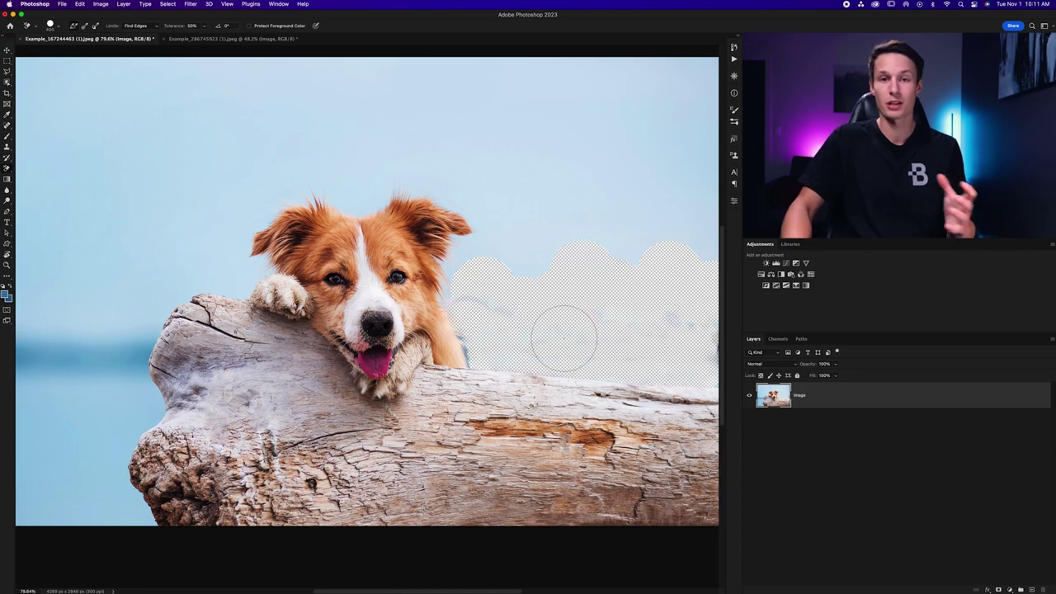
{"action": "left_click", "coordinate": [150, 26]}
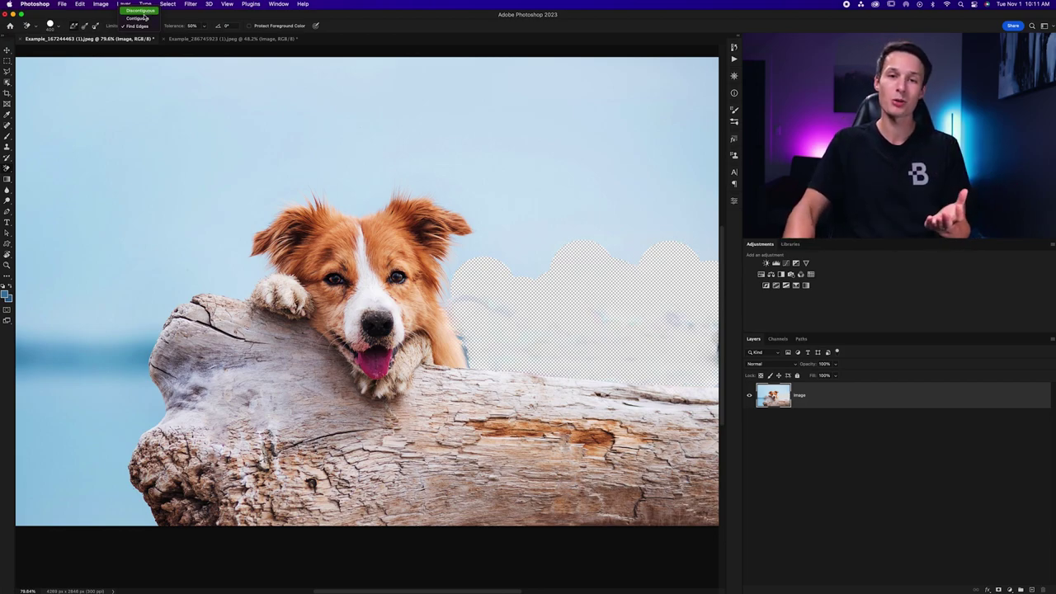
- Keep Find Edges as the limit and undo the erased patch right of the dog
{"action": "left_click", "coordinate": [133, 28]}
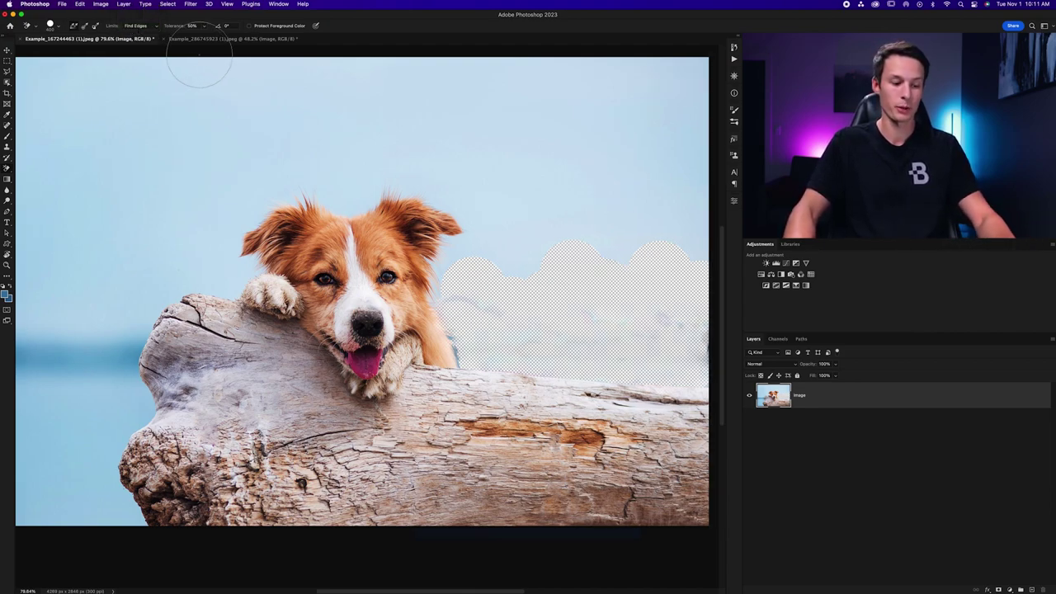
{"action": "key", "text": "super+z"}
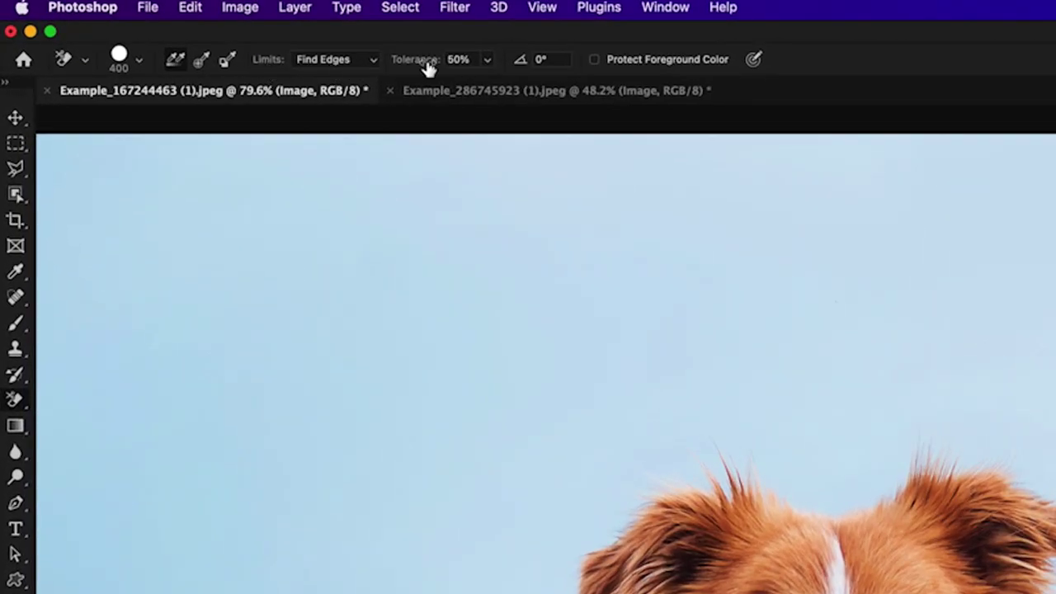
- Set brush spacing to 1% with tolerance control off, then erase sea right of the dog
{"action": "left_click", "coordinate": [140, 61]}
{"action": "left_click", "coordinate": [98, 349]}
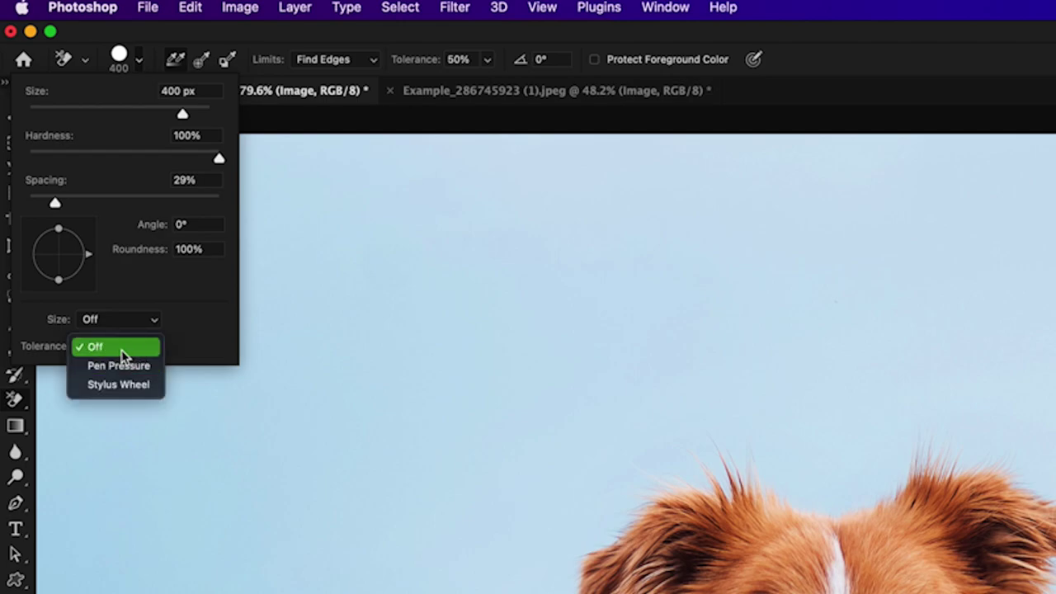
{"action": "left_click", "coordinate": [121, 350]}
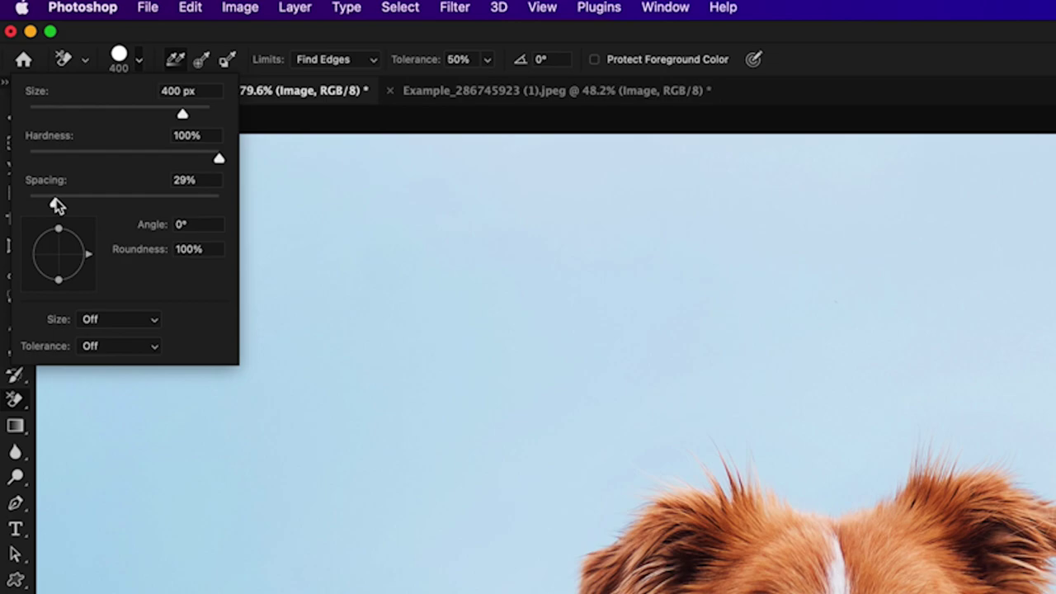
{"action": "left_click_drag", "start_coordinate": [56, 205], "coordinate": [2, 196]}
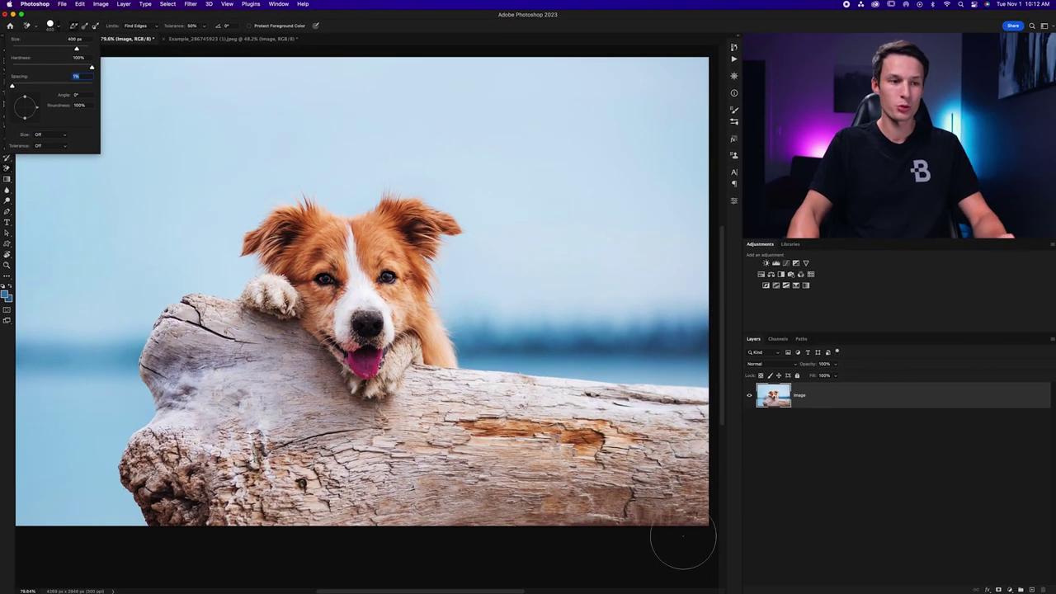
{"action": "left_click", "coordinate": [683, 536]}
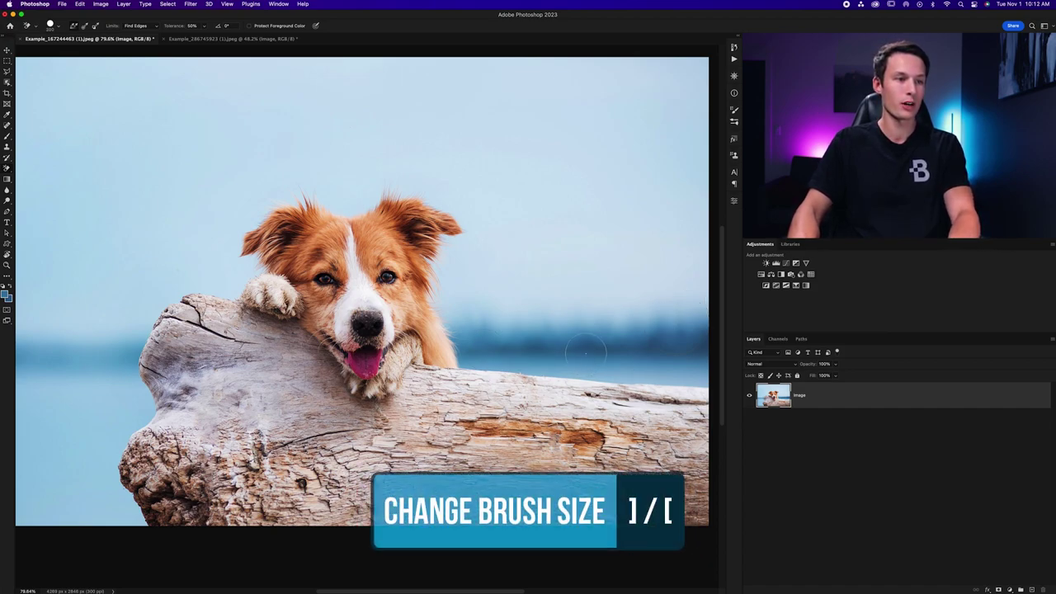
{"action": "mouse_move", "coordinate": [651, 332]}
{"action": "left_mouse_down"}
{"action": "mouse_move", "coordinate": [614, 347]}
{"action": "mouse_move", "coordinate": [693, 359]}
{"action": "mouse_move", "coordinate": [646, 349]}
{"action": "mouse_move", "coordinate": [586, 363]}
{"action": "mouse_move", "coordinate": [631, 368]}
{"action": "left_mouse_up"}
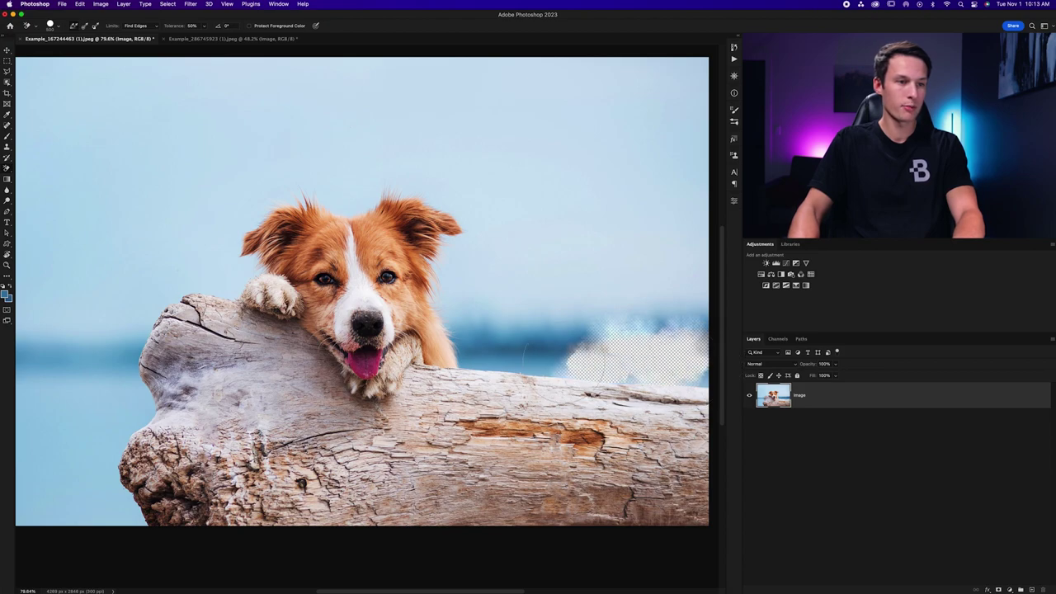
- Erase the shoreline toward the dog's cheek and the sky left of the log
{"action": "mouse_move", "coordinate": [549, 355]}
{"action": "left_mouse_down"}
{"action": "mouse_move", "coordinate": [483, 346]}
{"action": "mouse_move", "coordinate": [469, 330]}
{"action": "mouse_move", "coordinate": [462, 256]}
{"action": "mouse_move", "coordinate": [482, 268]}
{"action": "mouse_move", "coordinate": [495, 330]}
{"action": "mouse_move", "coordinate": [518, 316]}
{"action": "mouse_move", "coordinate": [625, 334]}
{"action": "mouse_move", "coordinate": [451, 204]}
{"action": "mouse_move", "coordinate": [390, 189]}
{"action": "mouse_move", "coordinate": [338, 205]}
{"action": "mouse_move", "coordinate": [350, 190]}
{"action": "mouse_move", "coordinate": [286, 194]}
{"action": "mouse_move", "coordinate": [258, 209]}
{"action": "mouse_move", "coordinate": [231, 247]}
{"action": "mouse_move", "coordinate": [250, 269]}
{"action": "mouse_move", "coordinate": [194, 271]}
{"action": "mouse_move", "coordinate": [214, 232]}
{"action": "mouse_move", "coordinate": [160, 258]}
{"action": "mouse_move", "coordinate": [129, 290]}
{"action": "mouse_move", "coordinate": [169, 284]}
{"action": "mouse_move", "coordinate": [160, 303]}
{"action": "mouse_move", "coordinate": [173, 295]}
{"action": "mouse_move", "coordinate": [121, 331]}
{"action": "mouse_move", "coordinate": [106, 367]}
{"action": "mouse_move", "coordinate": [117, 393]}
{"action": "mouse_move", "coordinate": [124, 360]}
{"action": "left_mouse_up"}
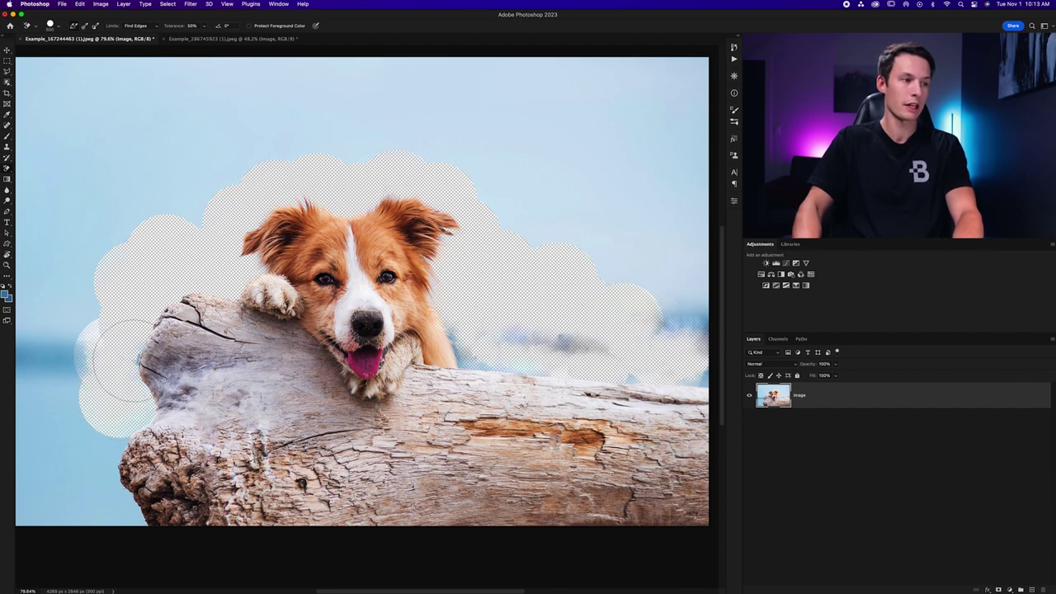
{"action": "mouse_move", "coordinate": [118, 388]}
{"action": "left_mouse_down"}
{"action": "mouse_move", "coordinate": [99, 429]}
{"action": "mouse_move", "coordinate": [97, 476]}
{"action": "mouse_move", "coordinate": [37, 429]}
{"action": "mouse_move", "coordinate": [50, 363]}
{"action": "left_mouse_up"}
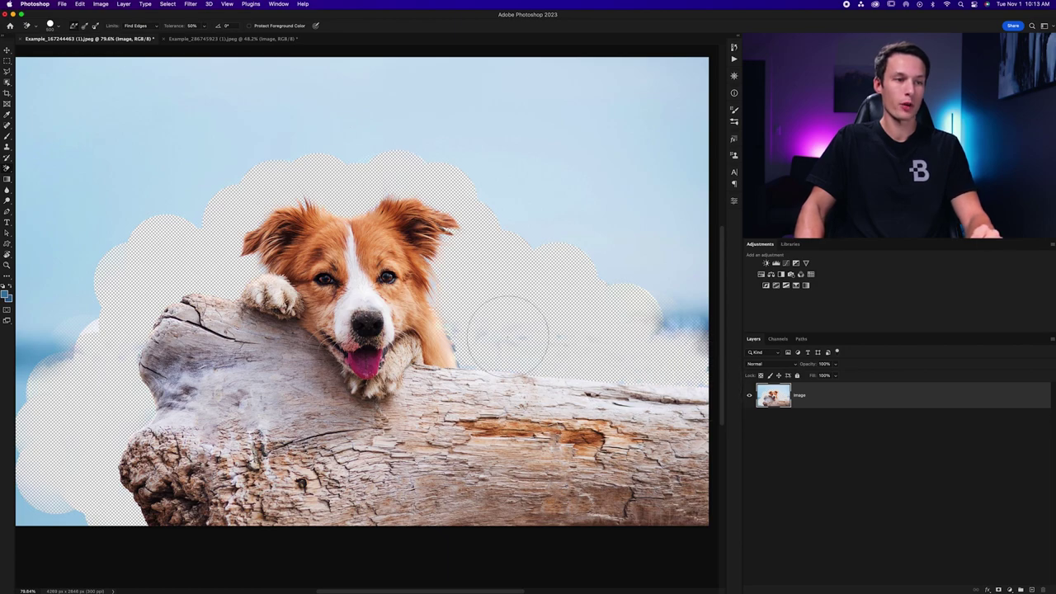
{"action": "scroll", "coordinate": [577, 330], "scroll_direction": "down", "scroll_amount": 1}
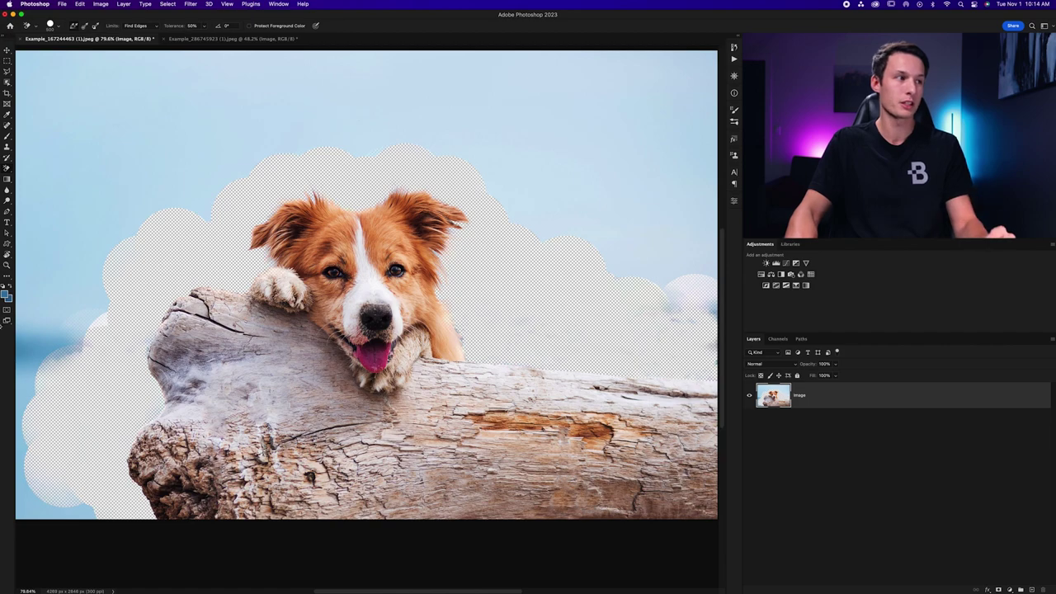
{"action": "right_click", "coordinate": [7, 168]}
- With the plain Eraser Tool, erase the remaining sky and water at the lower left
{"action": "left_click", "coordinate": [38, 169]}
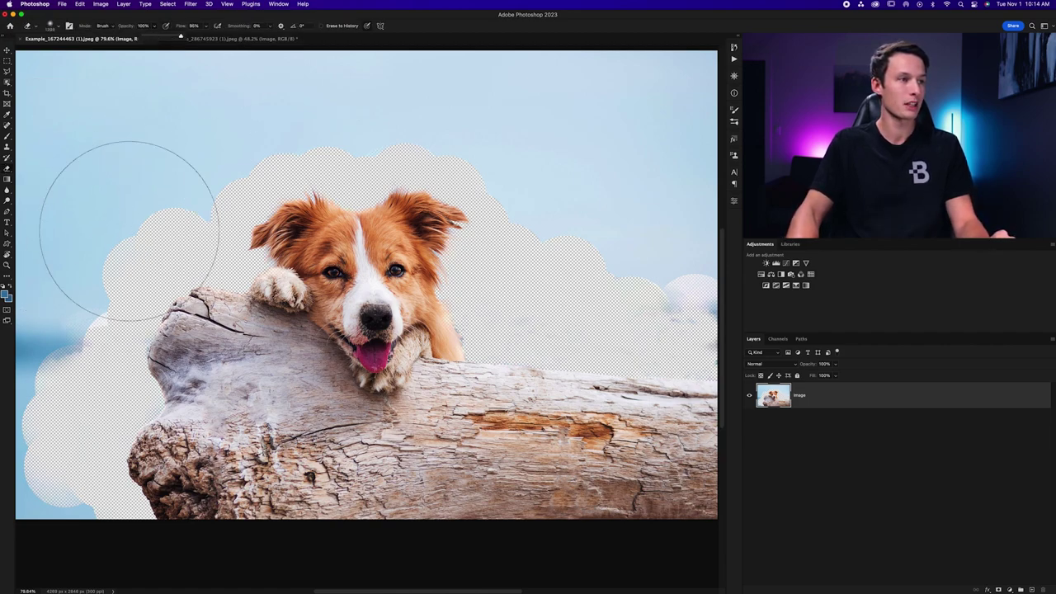
{"action": "mouse_move", "coordinate": [71, 471]}
{"action": "left_mouse_down"}
{"action": "mouse_move", "coordinate": [59, 501]}
{"action": "mouse_move", "coordinate": [15, 478]}
{"action": "mouse_move", "coordinate": [18, 495]}
{"action": "mouse_move", "coordinate": [28, 358]}
{"action": "mouse_move", "coordinate": [51, 292]}
{"action": "mouse_move", "coordinate": [95, 245]}
{"action": "mouse_move", "coordinate": [53, 242]}
{"action": "mouse_move", "coordinate": [37, 155]}
{"action": "mouse_move", "coordinate": [36, 233]}
{"action": "mouse_move", "coordinate": [42, 86]}
{"action": "left_mouse_up"}
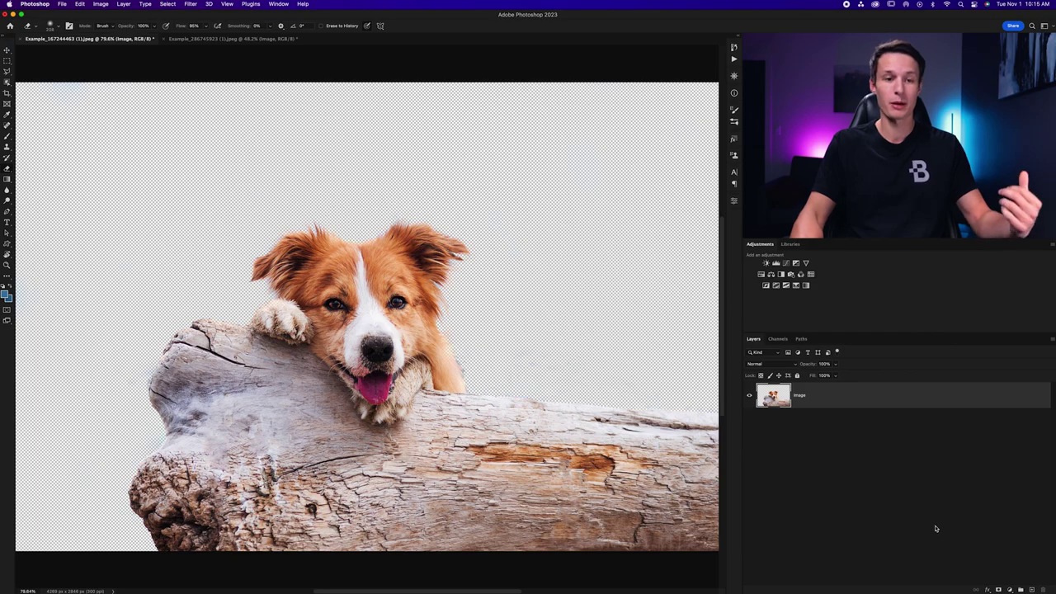
- Add a dark grey 545454 Solid Color fill layer and place Color Fill 1 below Image
{"action": "left_click", "coordinate": [1009, 590]}
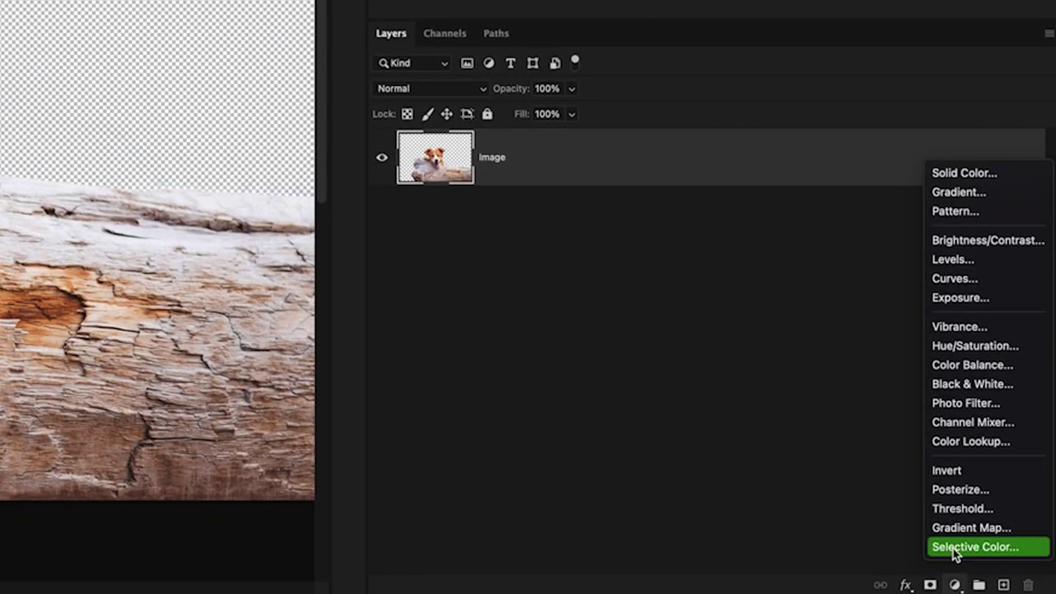
{"action": "left_click", "coordinate": [961, 174]}
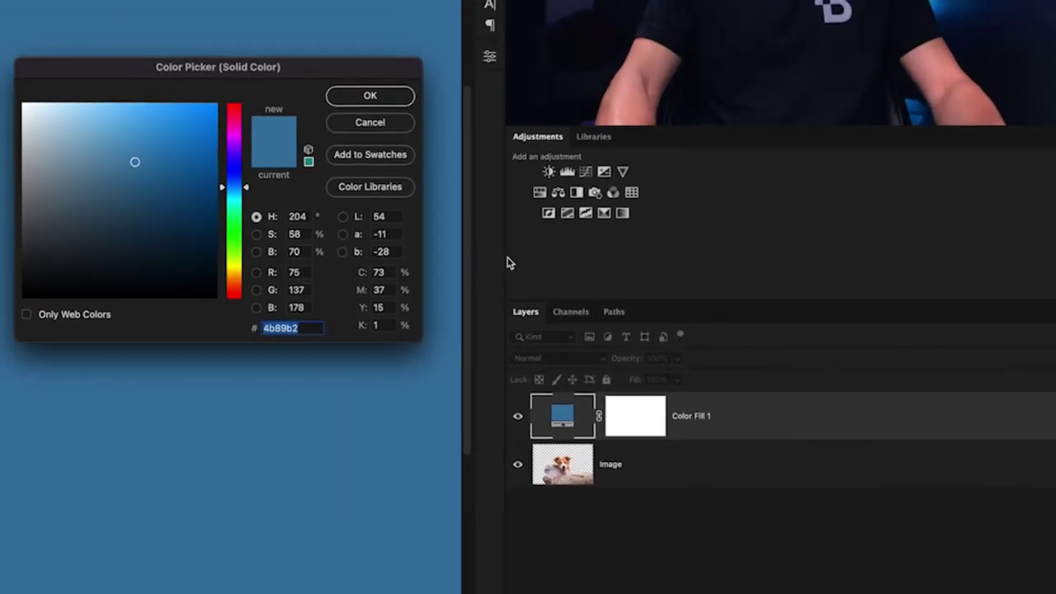
{"action": "mouse_move", "coordinate": [135, 162]}
{"action": "left_mouse_down"}
{"action": "mouse_move", "coordinate": [78, 220]}
{"action": "mouse_move", "coordinate": [24, 233]}
{"action": "left_mouse_up"}
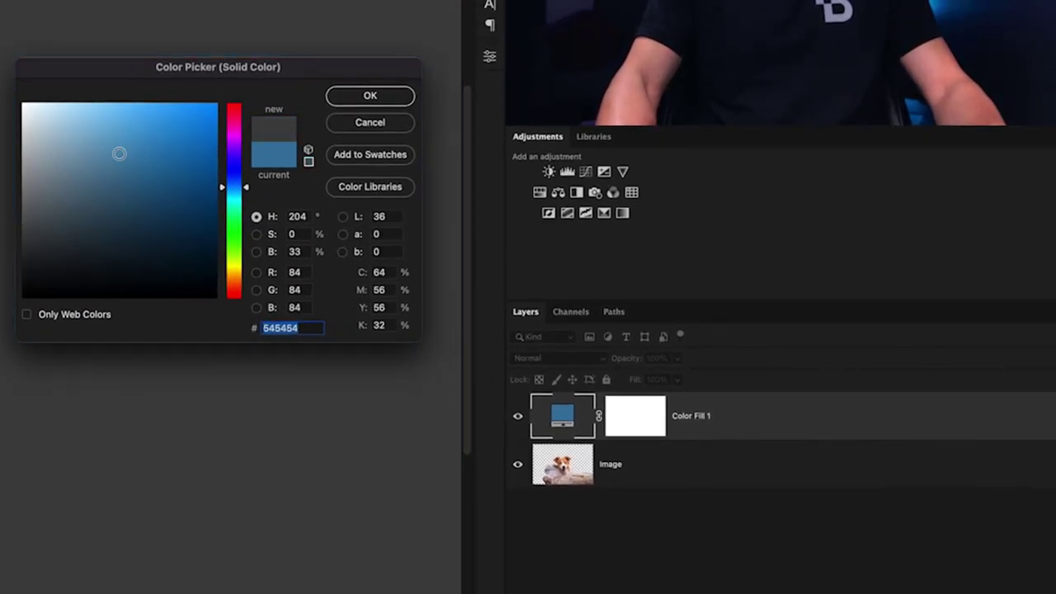
{"action": "left_click", "coordinate": [348, 97]}
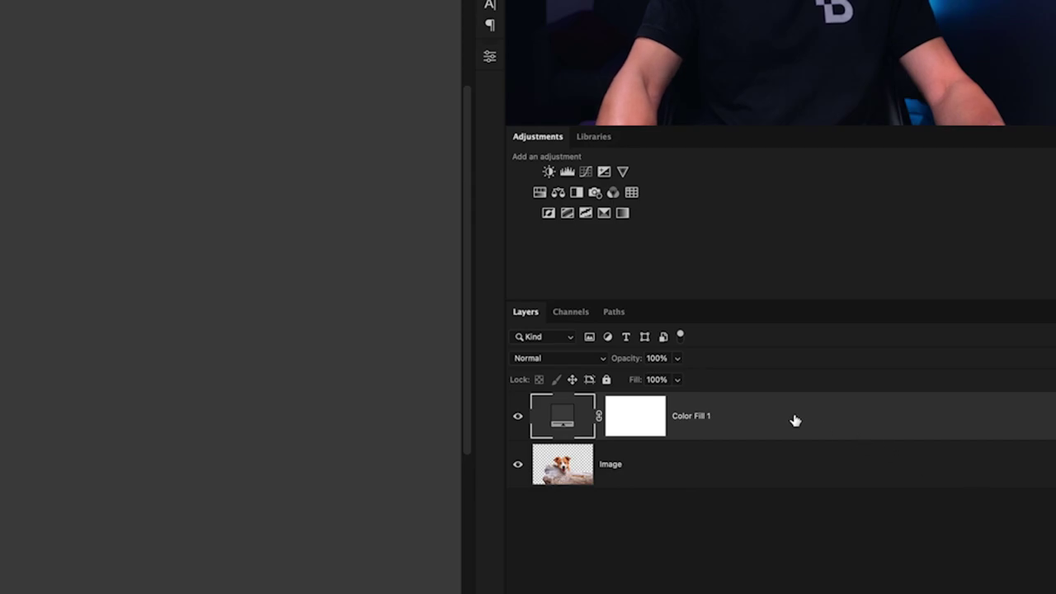
{"action": "left_click_drag", "start_coordinate": [794, 420], "coordinate": [789, 497]}
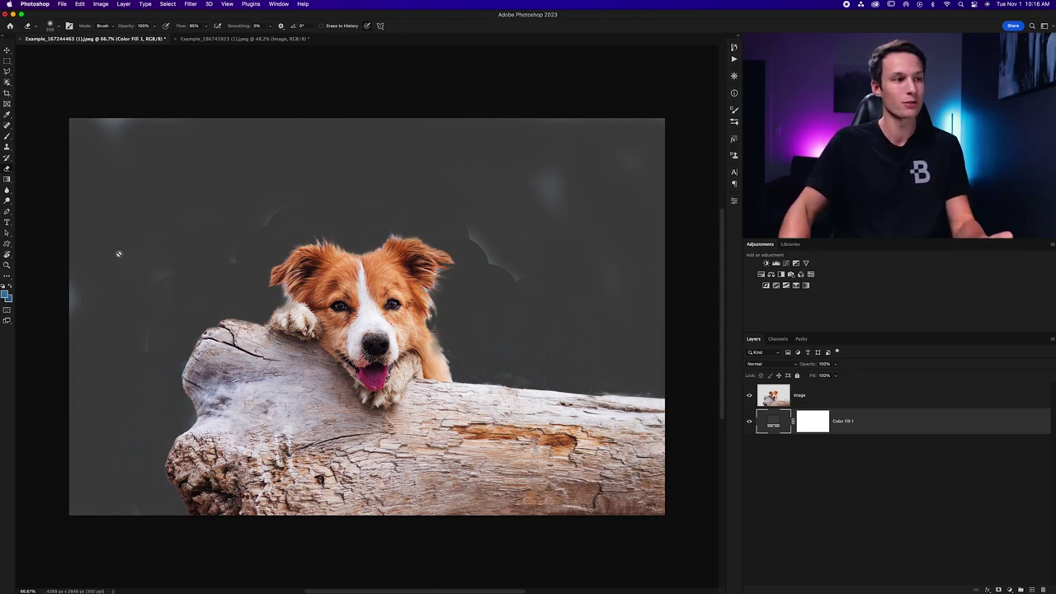
{"action": "scroll", "coordinate": [139, 247], "scroll_direction": "down", "scroll_amount": 3}
- Erase leftover light smudges on the Image layer, then switch to a smaller Background Eraser
{"action": "key", "text": "alt+bracketright"}
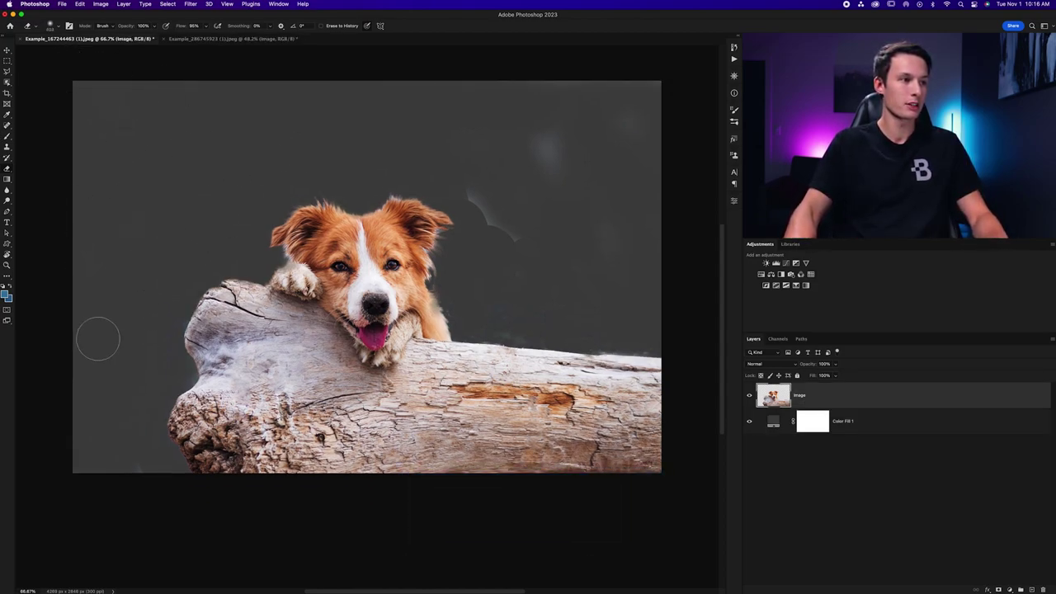
{"action": "left_click_drag", "start_coordinate": [134, 384], "coordinate": [572, 330]}
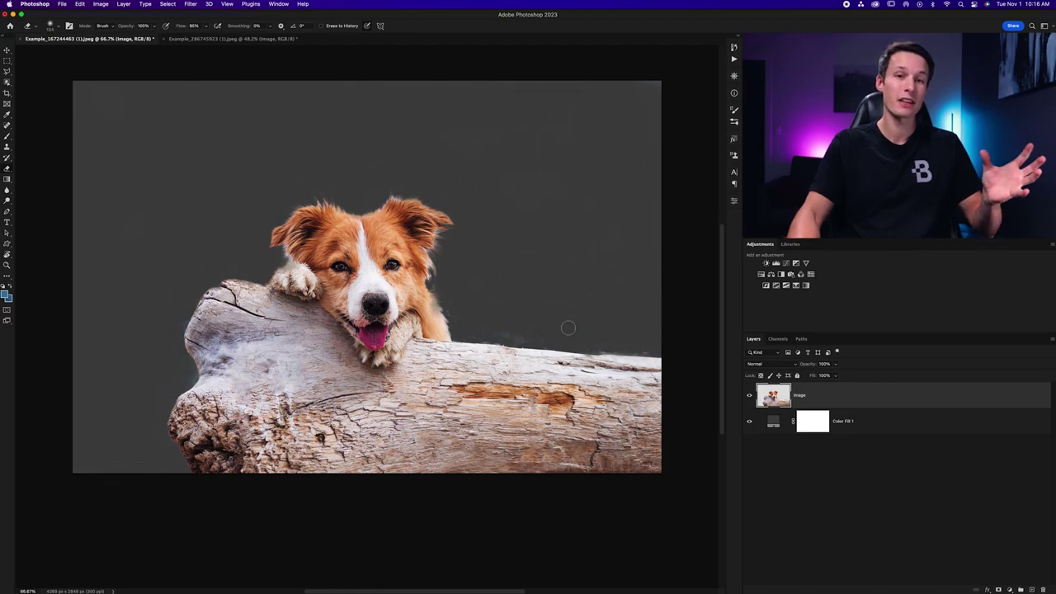
{"action": "right_click", "coordinate": [7, 169]}
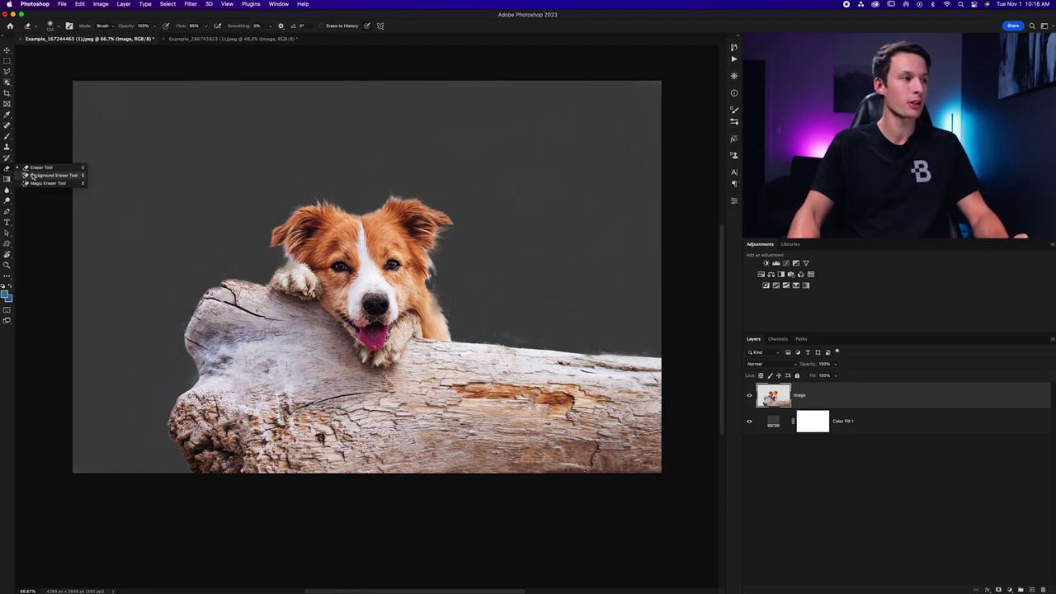
{"action": "left_click", "coordinate": [50, 177]}
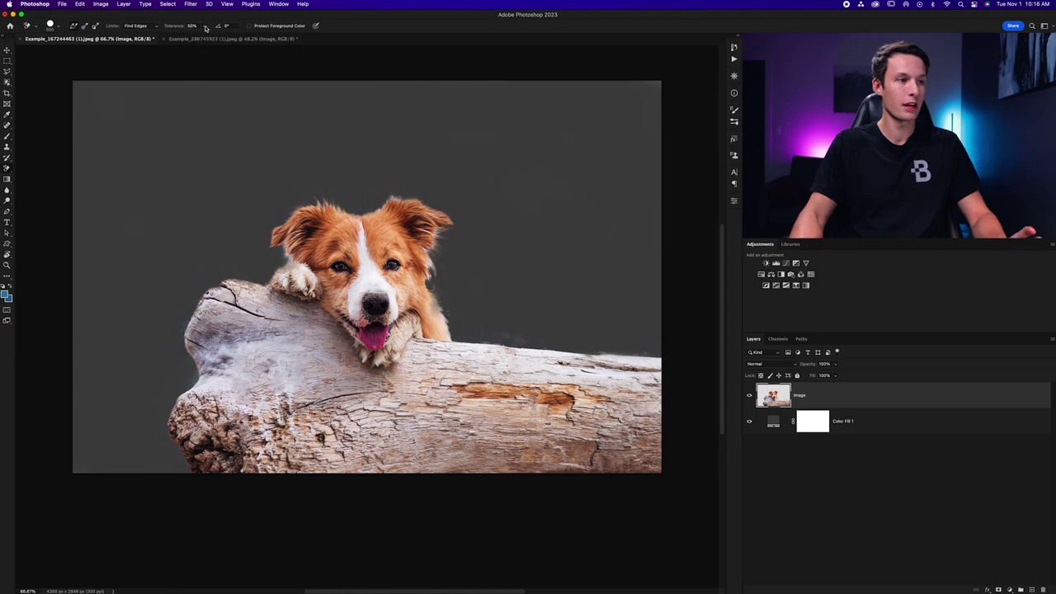
{"action": "scroll", "coordinate": [511, 322], "scroll_direction": "up", "scroll_amount": 2}
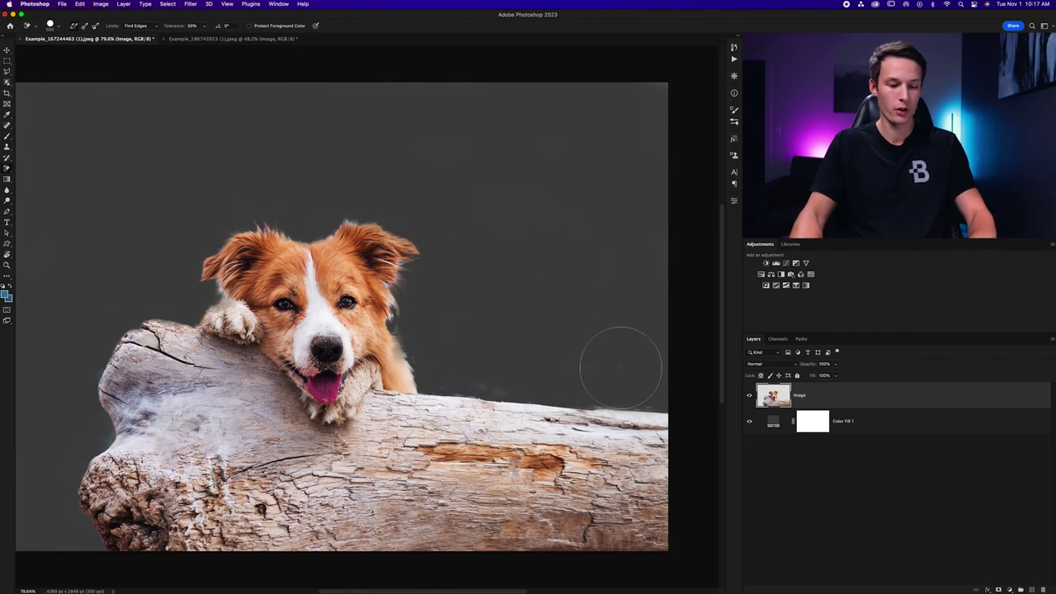
{"action": "key", "text": "bracketleft"}
{"action": "key", "text": "bracketleft"}
{"action": "key", "text": "bracketleft"}
{"action": "key", "text": "bracketleft"}
{"action": "key", "text": "bracketleft"}
{"action": "key", "text": "bracketleft"}
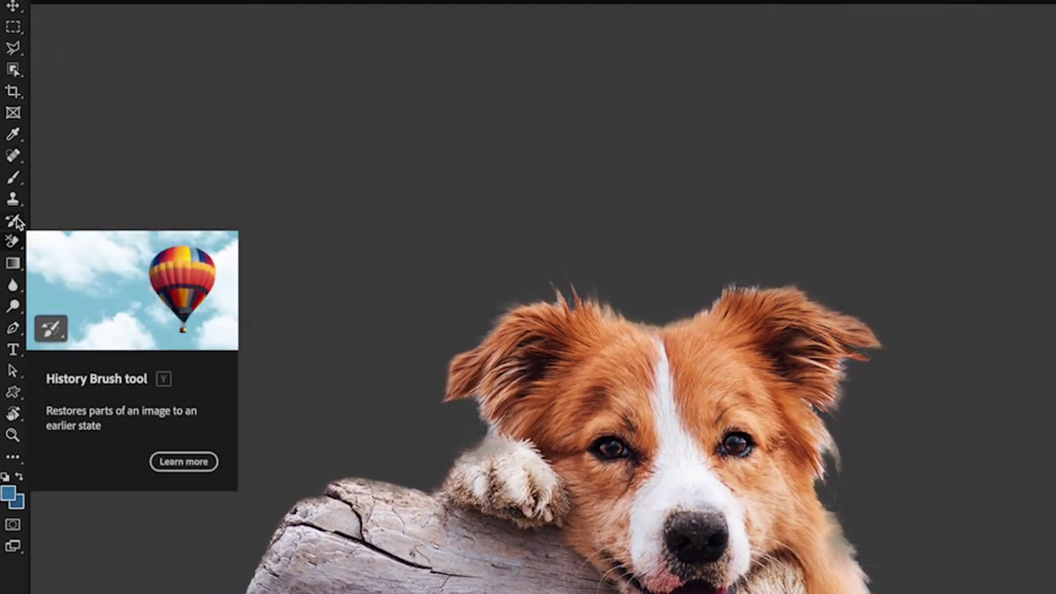
- Select the History Brush Tool to restore the original photo, scrolling the canvas right
{"action": "left_click", "coordinate": [15, 221]}
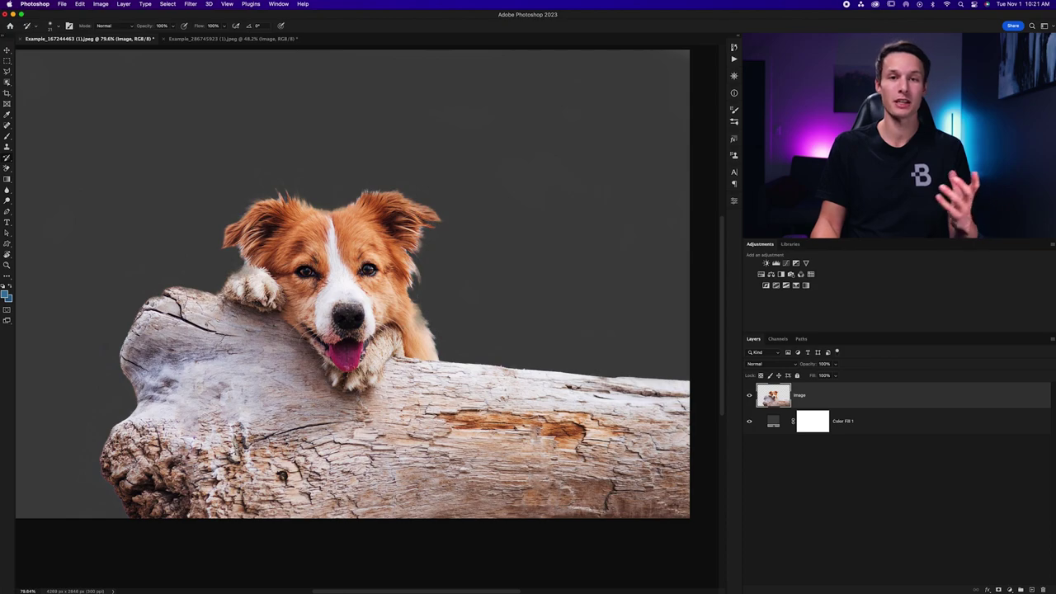
{"action": "scroll", "coordinate": [387, 315], "scroll_direction": "right", "scroll_amount": 2}
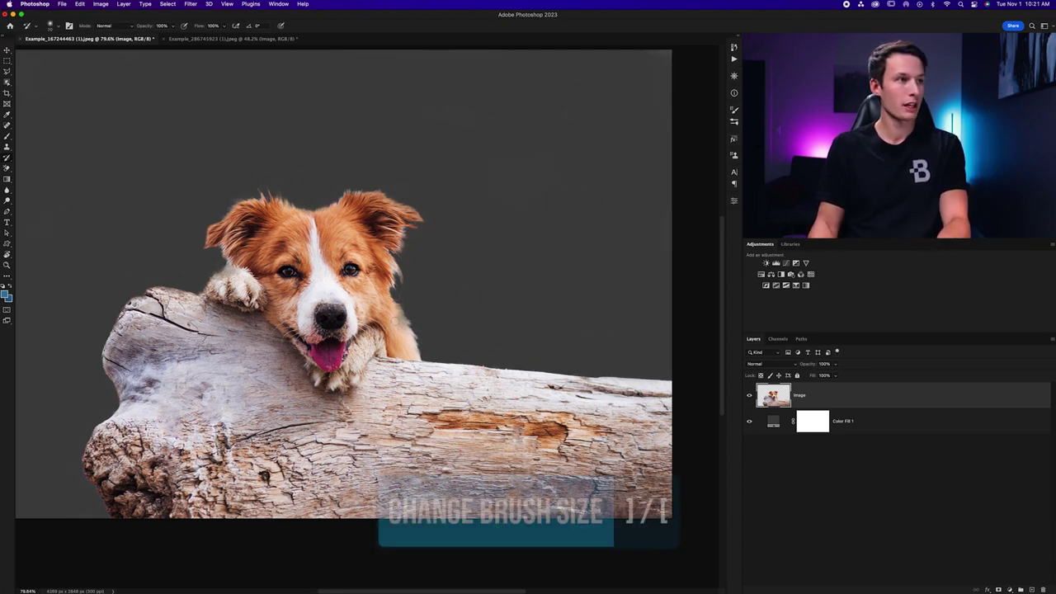
{"action": "scroll", "coordinate": [388, 315], "scroll_direction": "right", "scroll_amount": 3}
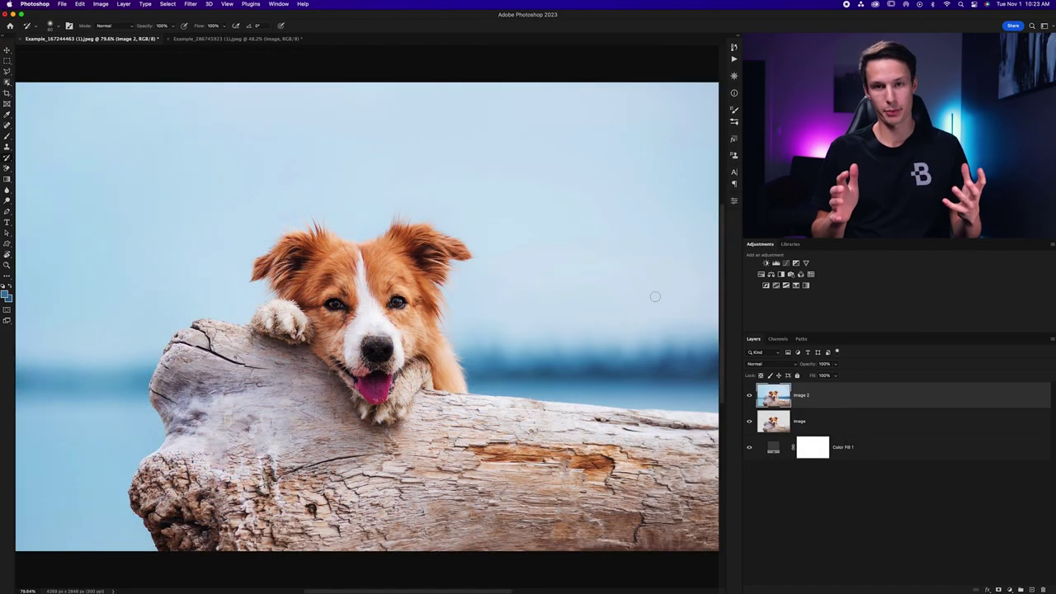
- Magic-erase Image 2's sky, the water on the left, and the blue strip at right
{"action": "left_click_drag", "start_coordinate": [6, 172], "coordinate": [39, 183]}
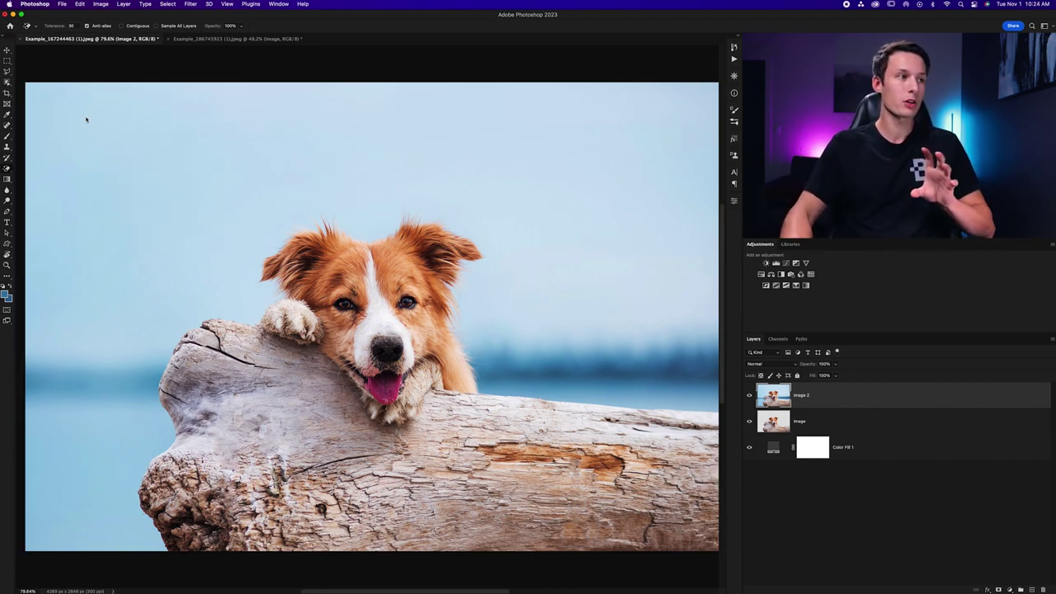
{"action": "left_click", "coordinate": [86, 120]}
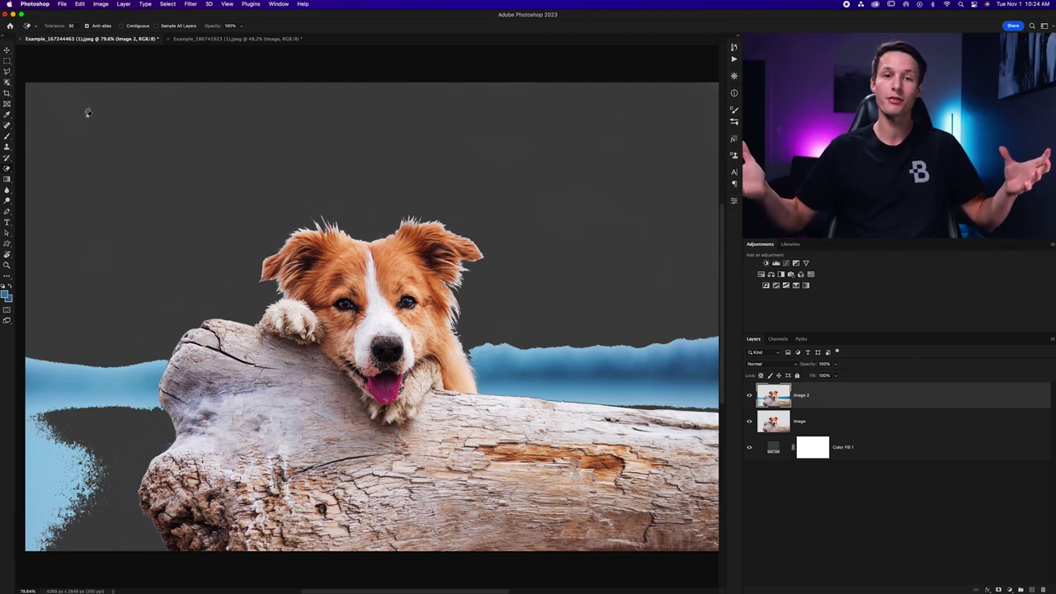
{"action": "left_click", "coordinate": [85, 384]}
{"action": "left_click", "coordinate": [101, 372]}
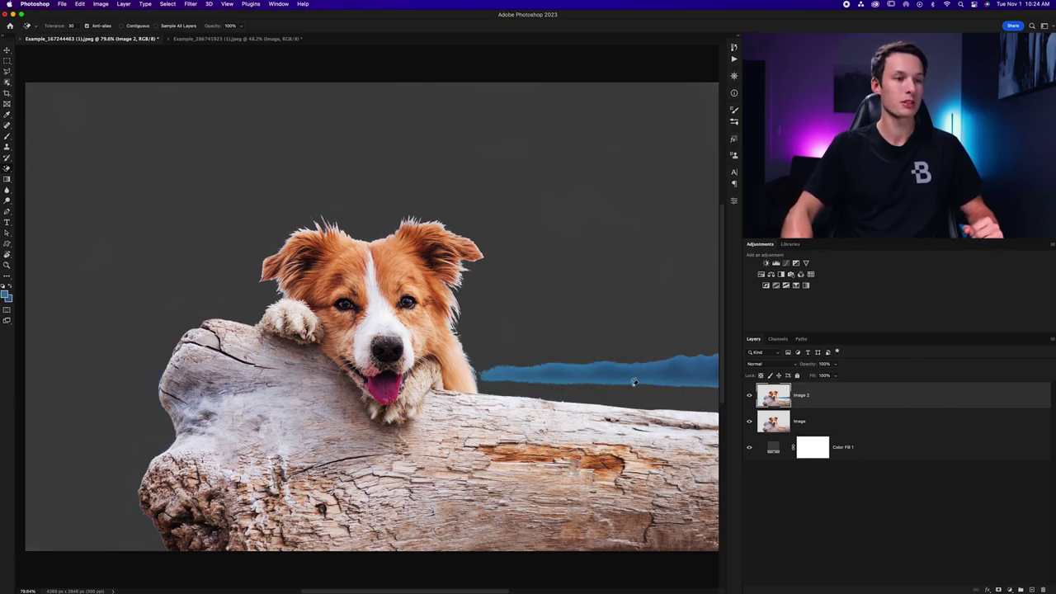
{"action": "left_click", "coordinate": [678, 374]}
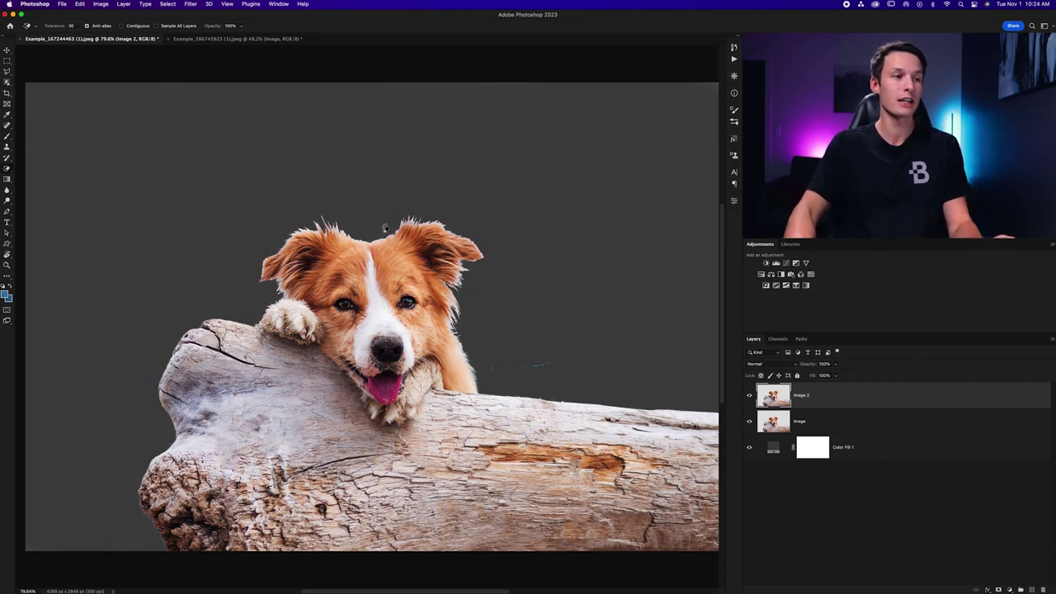
{"action": "left_click", "coordinate": [749, 396]}
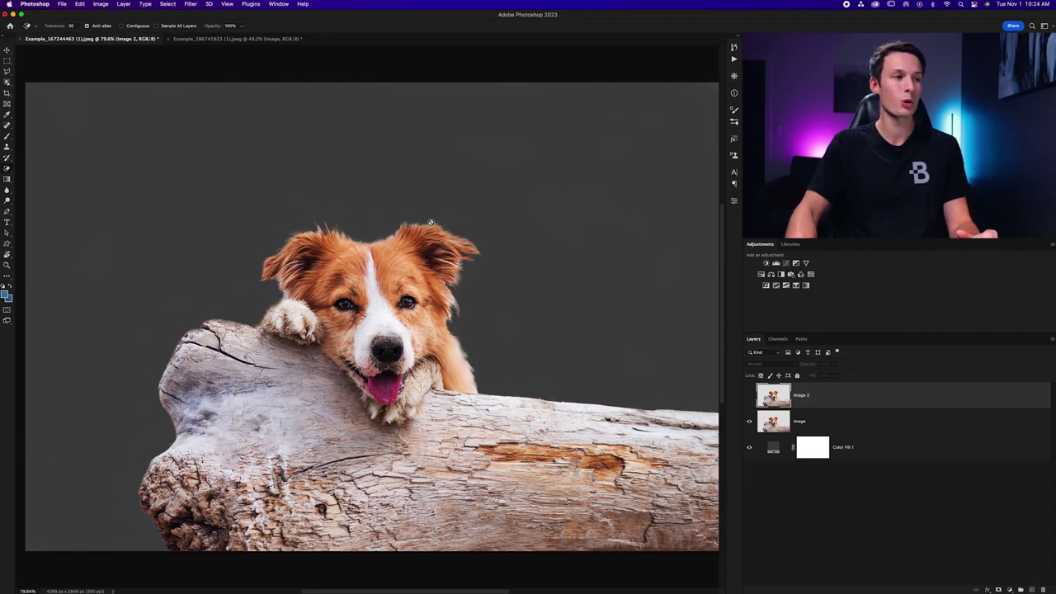
{"action": "left_click", "coordinate": [750, 395]}
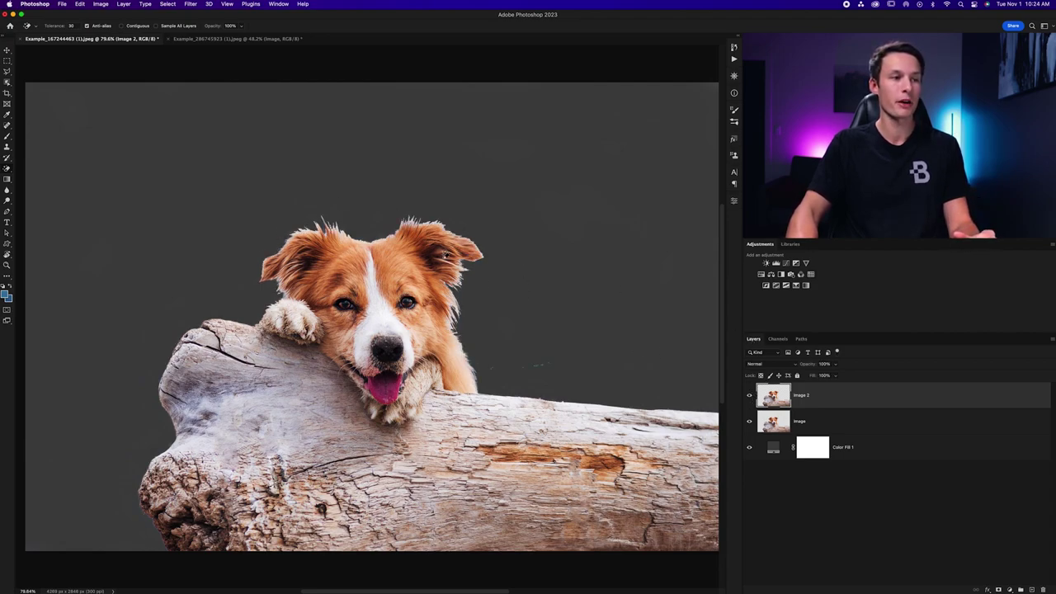